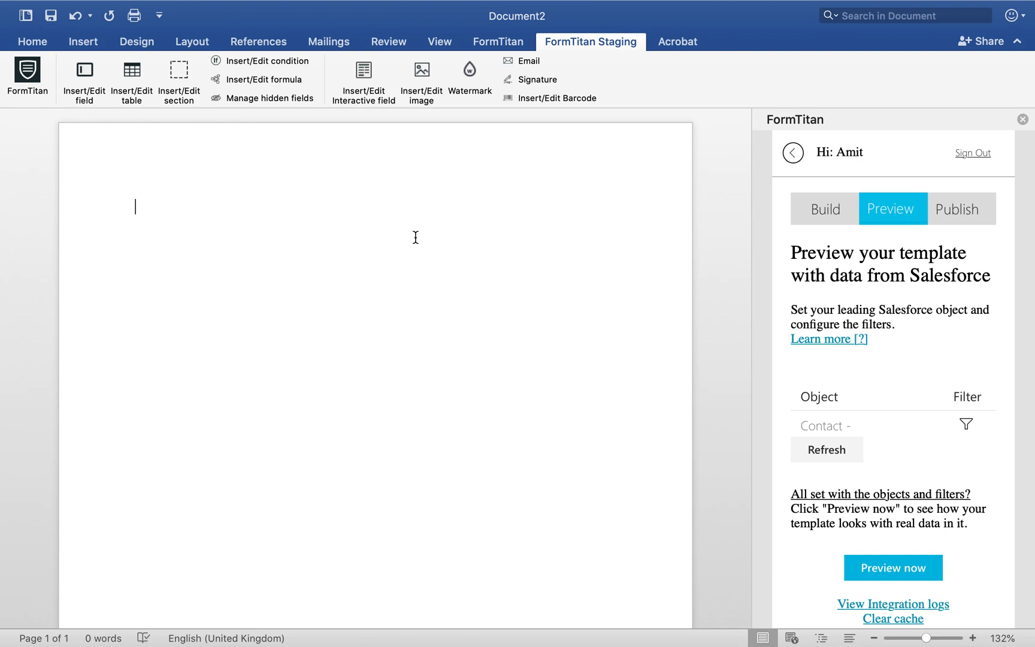
Step: Refresh the Salesforce object list in the add-in pane and create a new blank document
{"action": "left_click", "coordinate": [822, 454]}
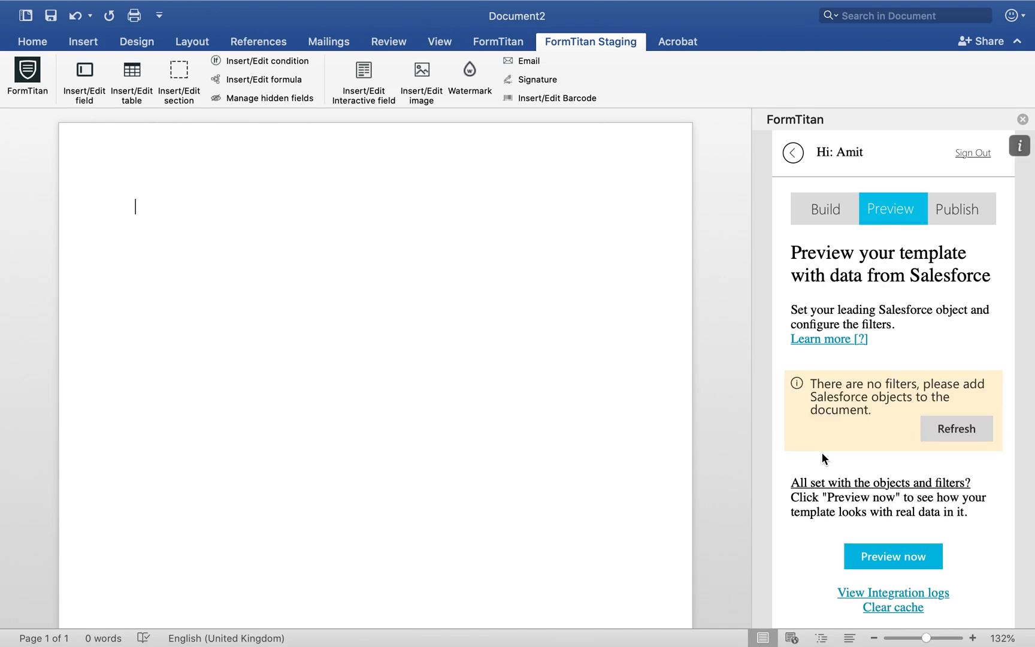
{"action": "left_click", "coordinate": [66, 8]}
{"action": "mouse_move", "coordinate": [97, 8]}
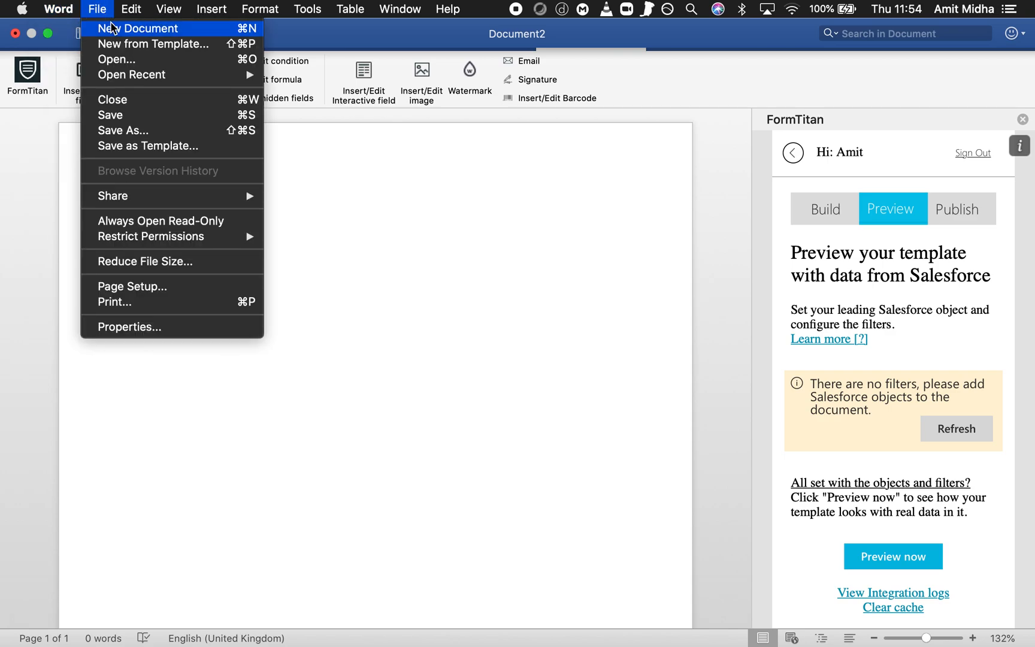
{"action": "left_click", "coordinate": [111, 27]}
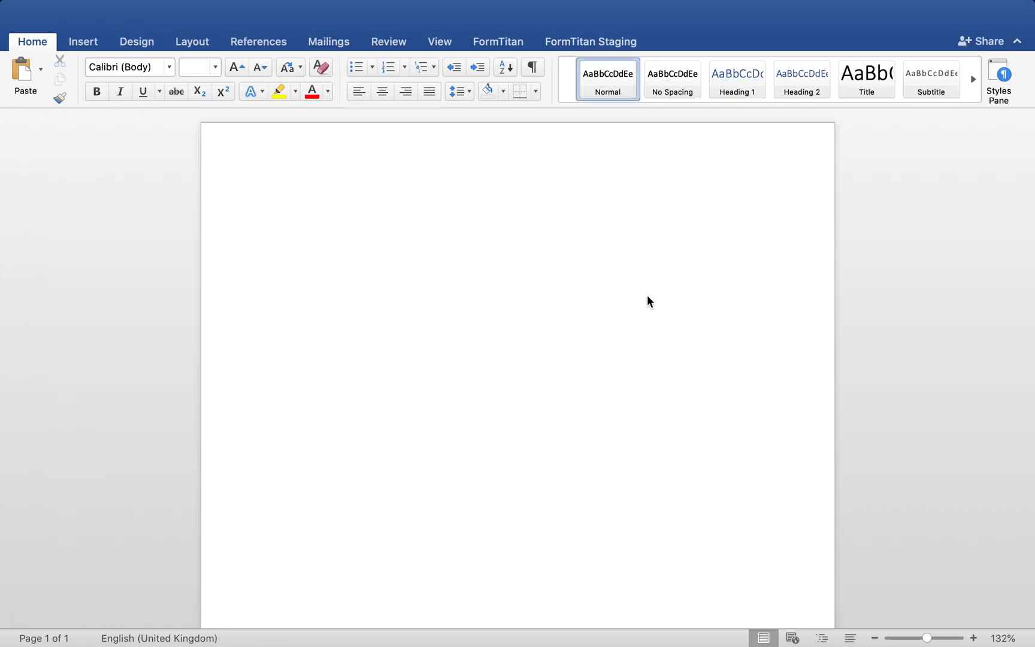
Step: Start the FormTitan Staging composer in the new document and show its Preview stage
{"action": "left_click", "coordinate": [590, 43]}
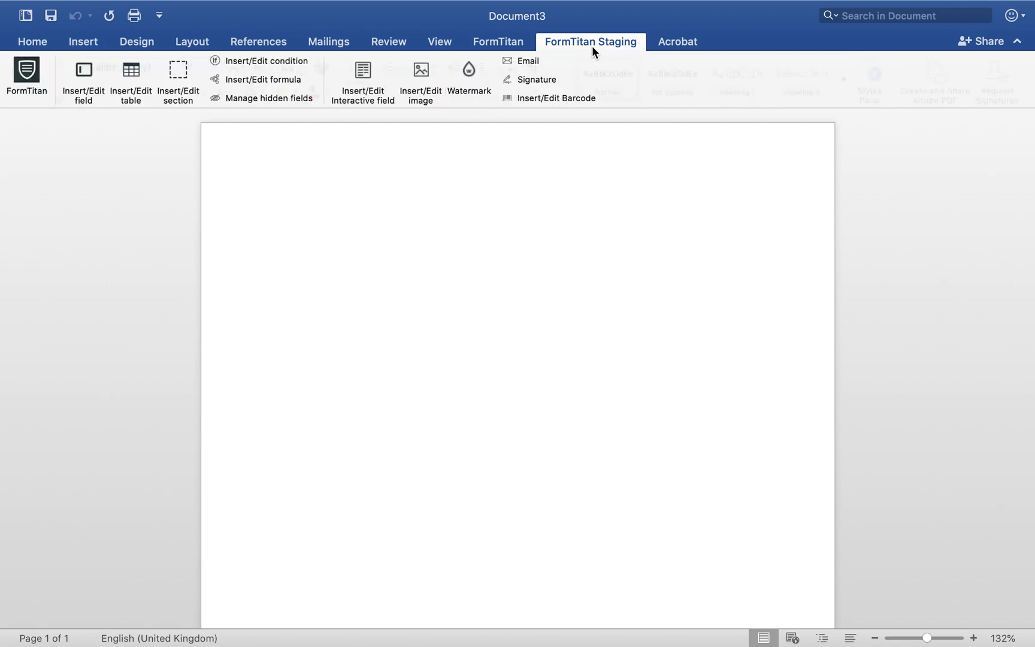
{"action": "left_click", "coordinate": [26, 71]}
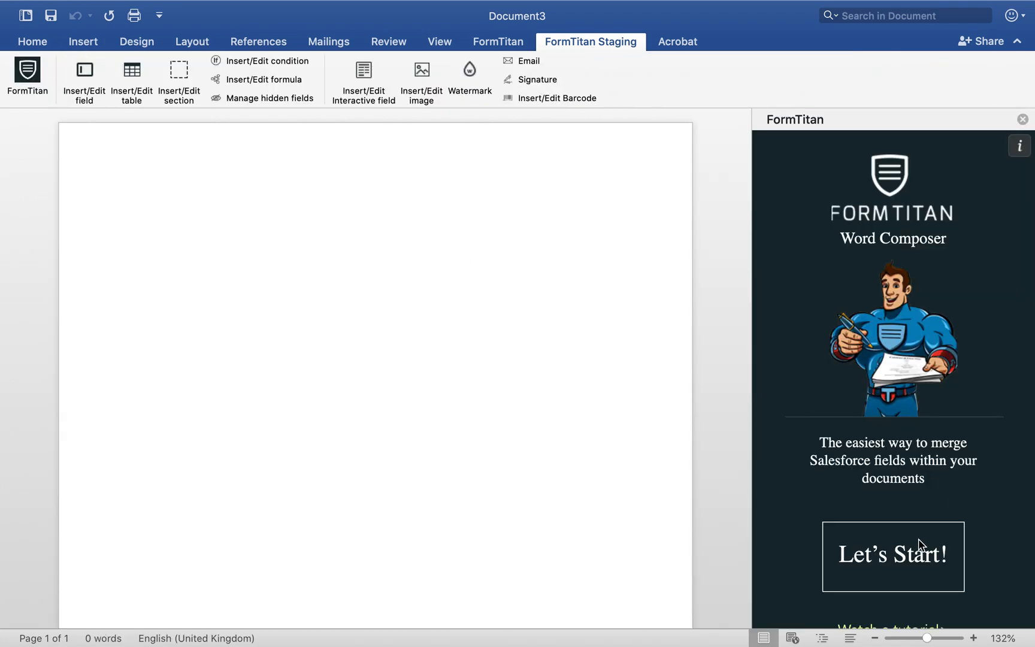
{"action": "left_click", "coordinate": [920, 543]}
{"action": "left_click", "coordinate": [887, 217]}
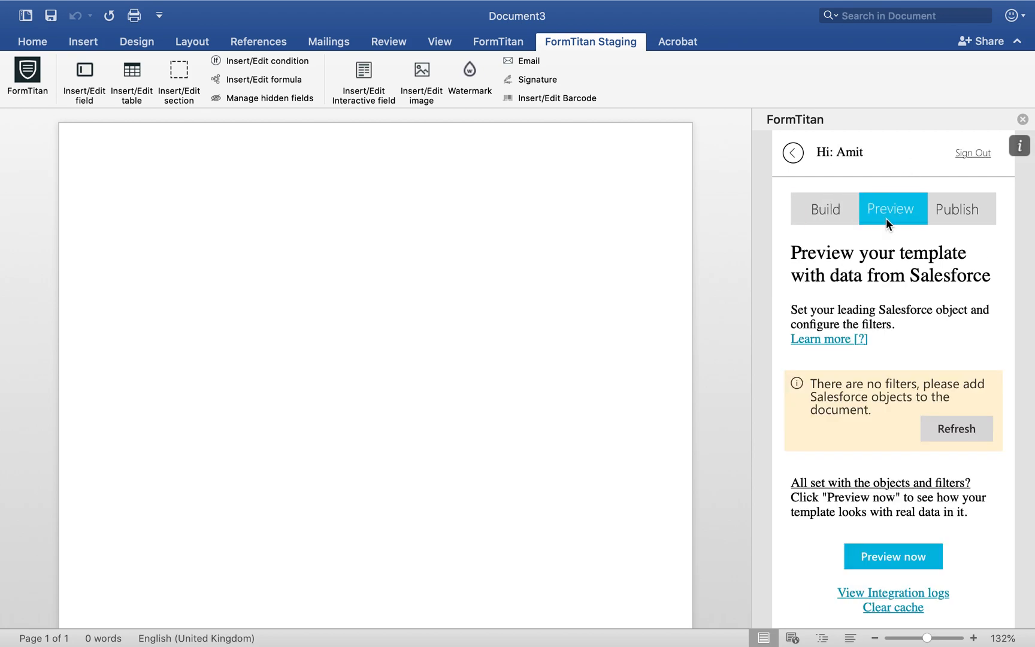
Step: Insert a FormTitan section for the Contact object in the blank document
{"action": "left_click", "coordinate": [224, 243]}
{"action": "left_click", "coordinate": [178, 84]}
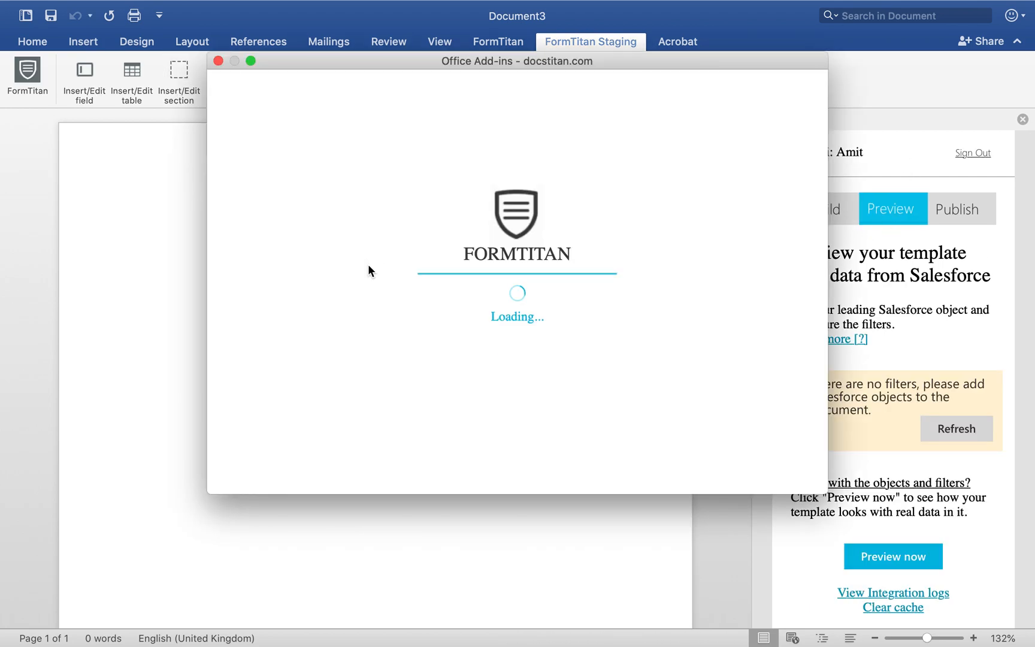
{"action": "left_click", "coordinate": [332, 145]}
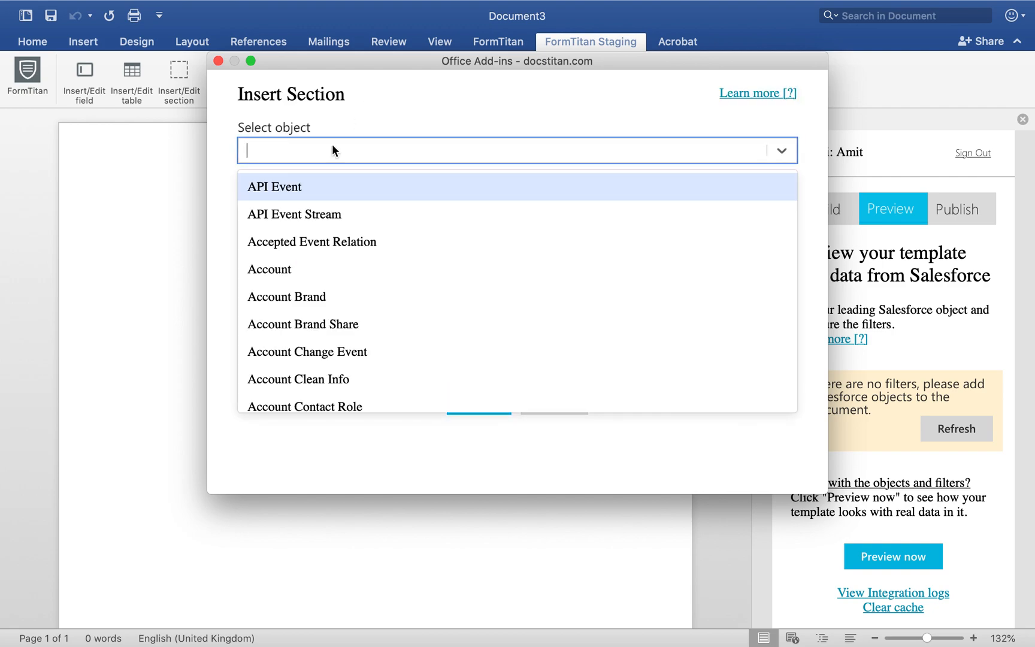
{"action": "type", "text": "cont"}
{"action": "left_click", "coordinate": [260, 324]}
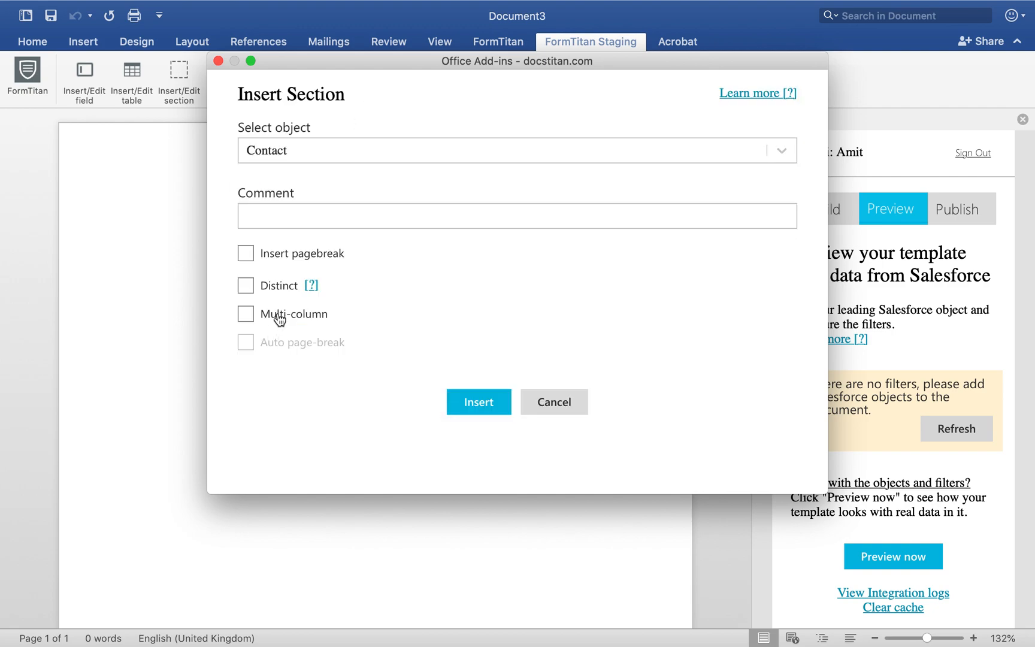
{"action": "left_click", "coordinate": [501, 403]}
Step: Replace the placeholder text inside the section with a run of blank lines
{"action": "left_click", "coordinate": [332, 213]}
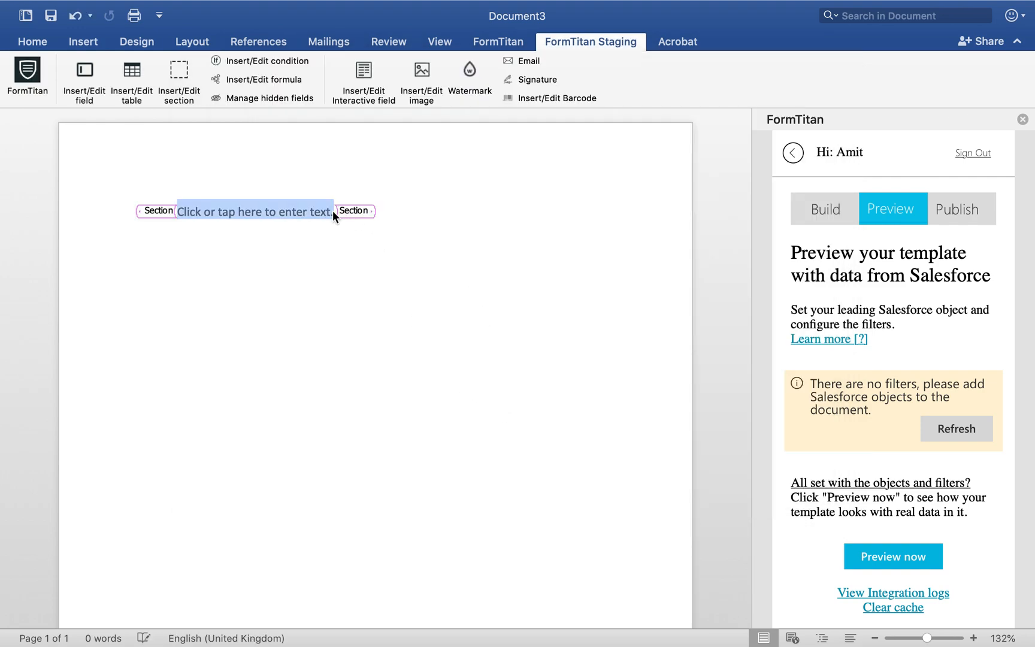
{"action": "key", "text": "BackSpace"}
{"action": "key", "text": "Return"}
{"action": "key", "text": "Return"}
{"action": "key", "text": "Return"}
{"action": "key", "text": "Return"}
{"action": "key", "text": "Return"}
{"action": "key", "text": "Return"}
{"action": "key", "text": "Return"}
{"action": "key", "text": "Return"}
{"action": "key", "text": "Return"}
{"action": "key", "text": "Return"}
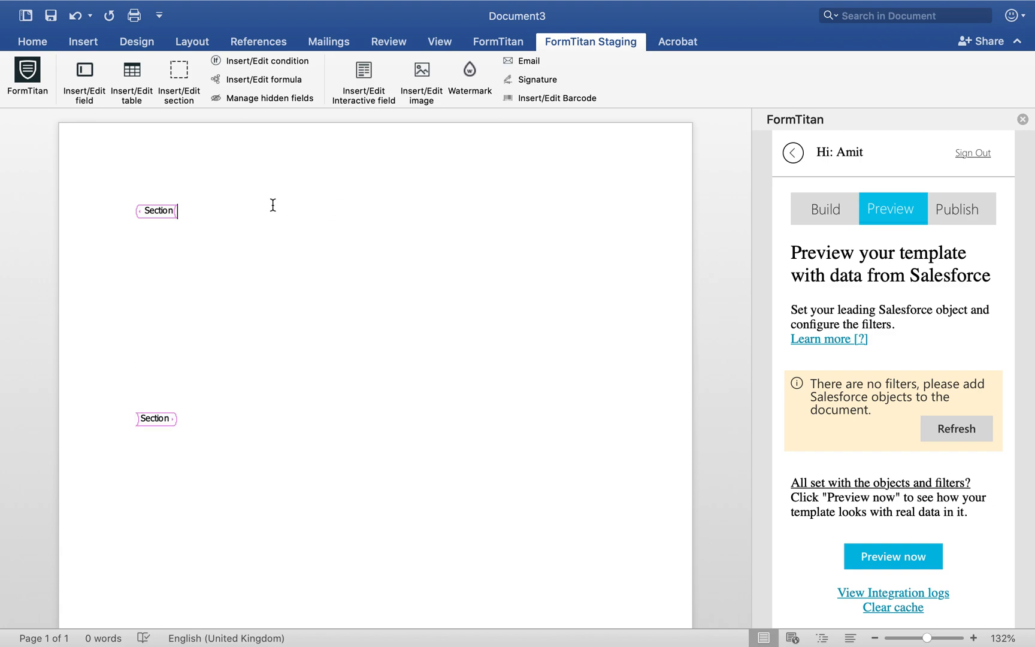
{"action": "key", "text": "Return"}
{"action": "key", "text": "Return"}
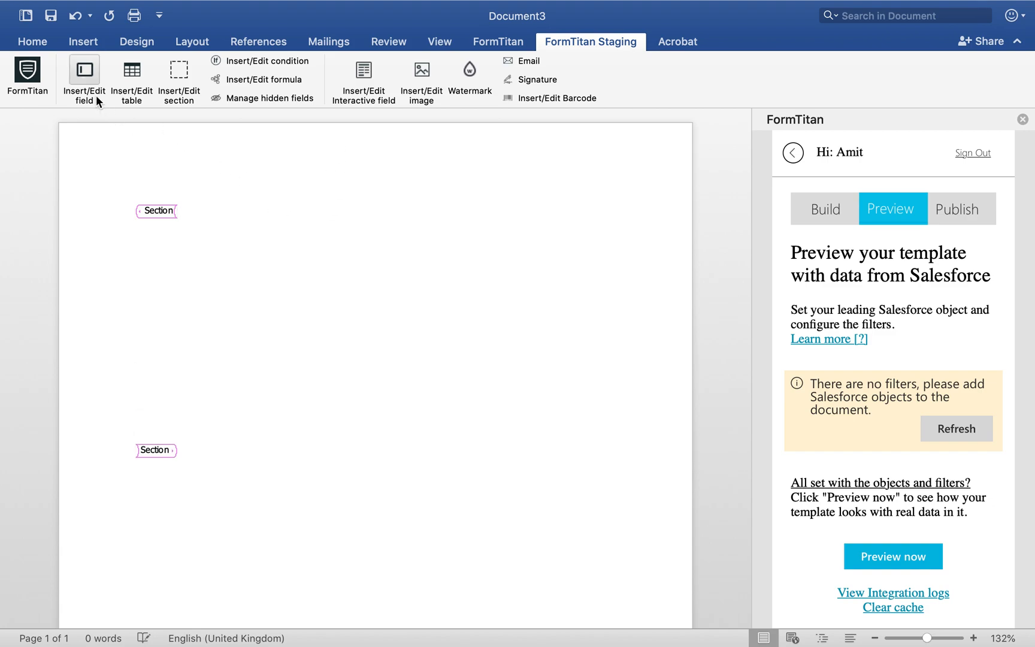
Step: Start a field insertion for the Contact object and enable multiple fields
{"action": "left_click", "coordinate": [96, 95]}
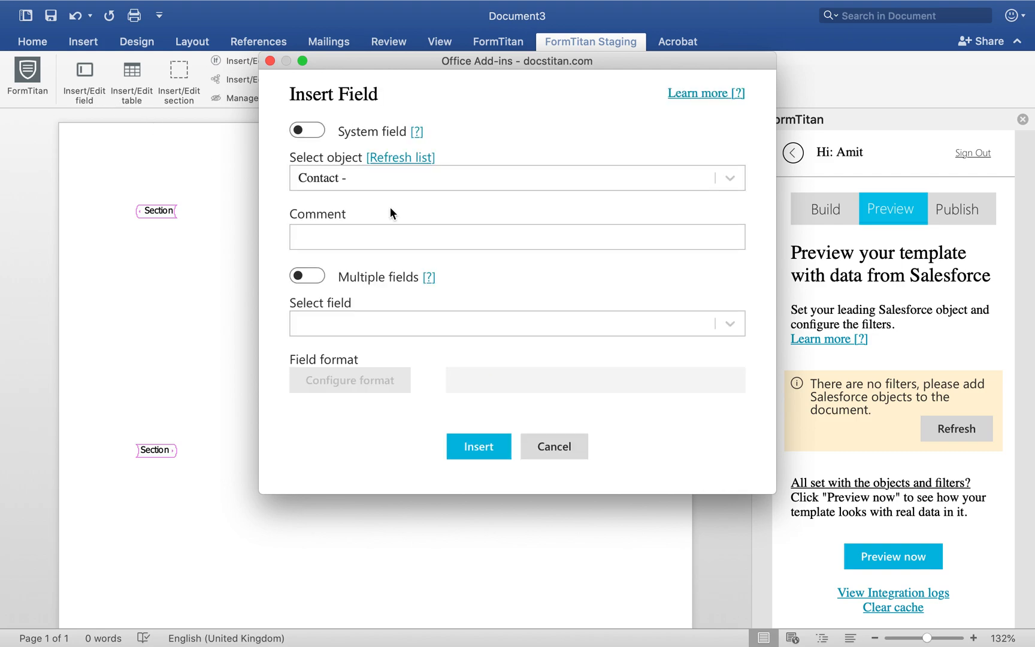
{"action": "left_click", "coordinate": [316, 286]}
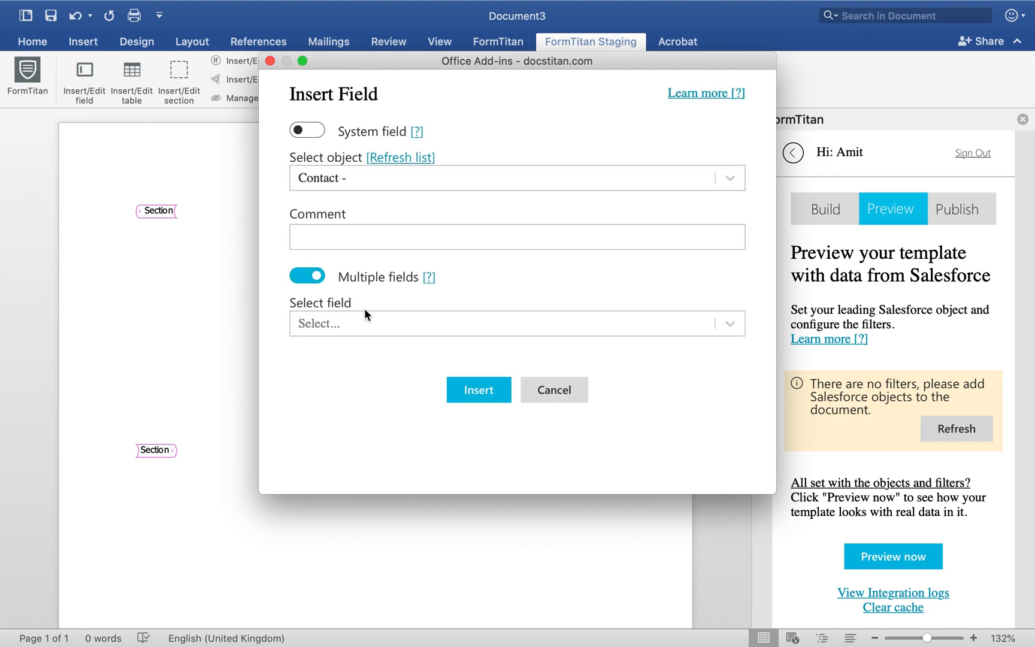
{"action": "left_click", "coordinate": [364, 314]}
{"action": "left_click", "coordinate": [359, 355]}
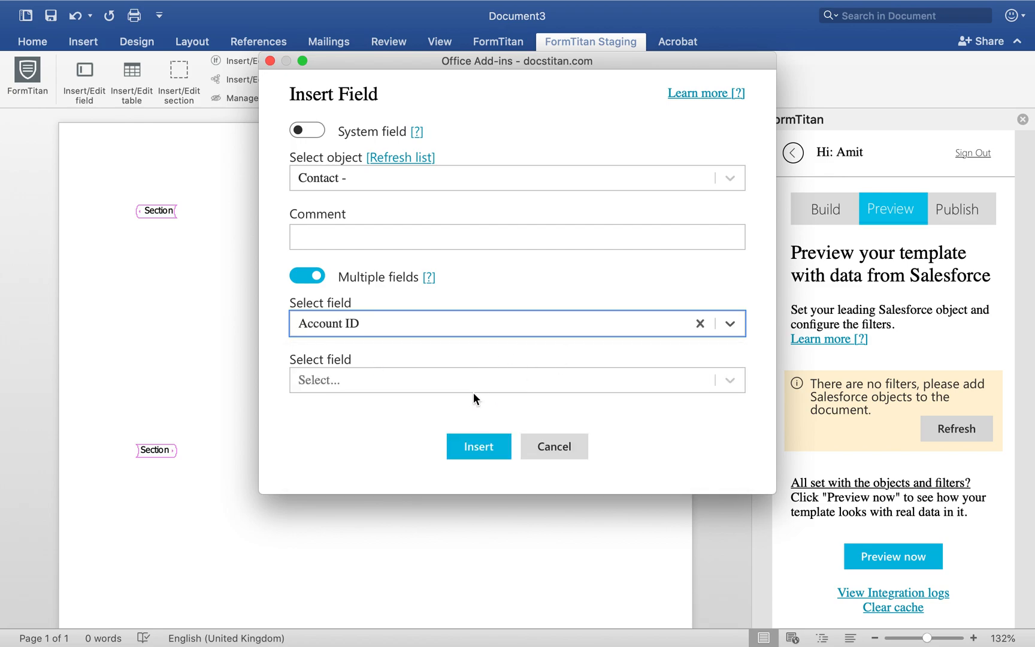
{"action": "left_click", "coordinate": [487, 388]}
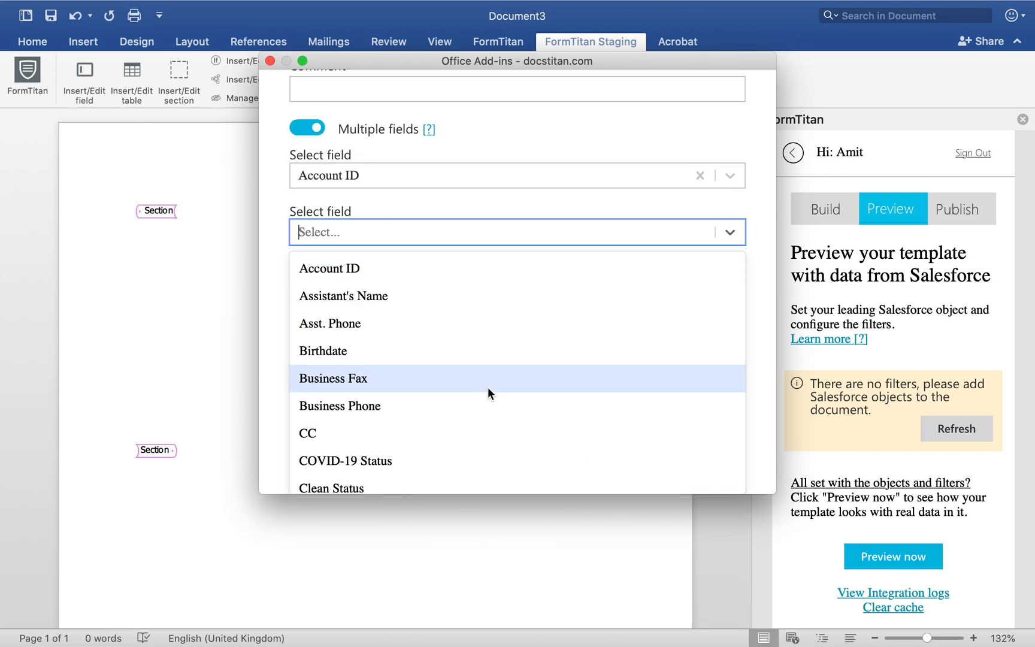
{"action": "left_click", "coordinate": [700, 175]}
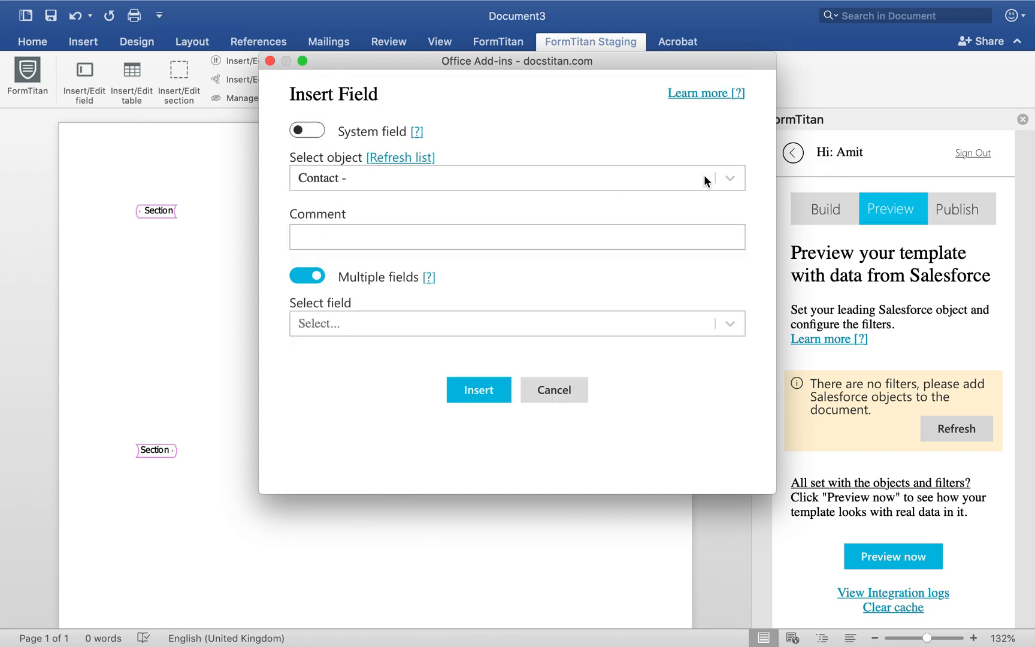
Step: Choose the Contact fields Full Name, Email and Mailing Country and insert them into the section
{"action": "left_click", "coordinate": [520, 331]}
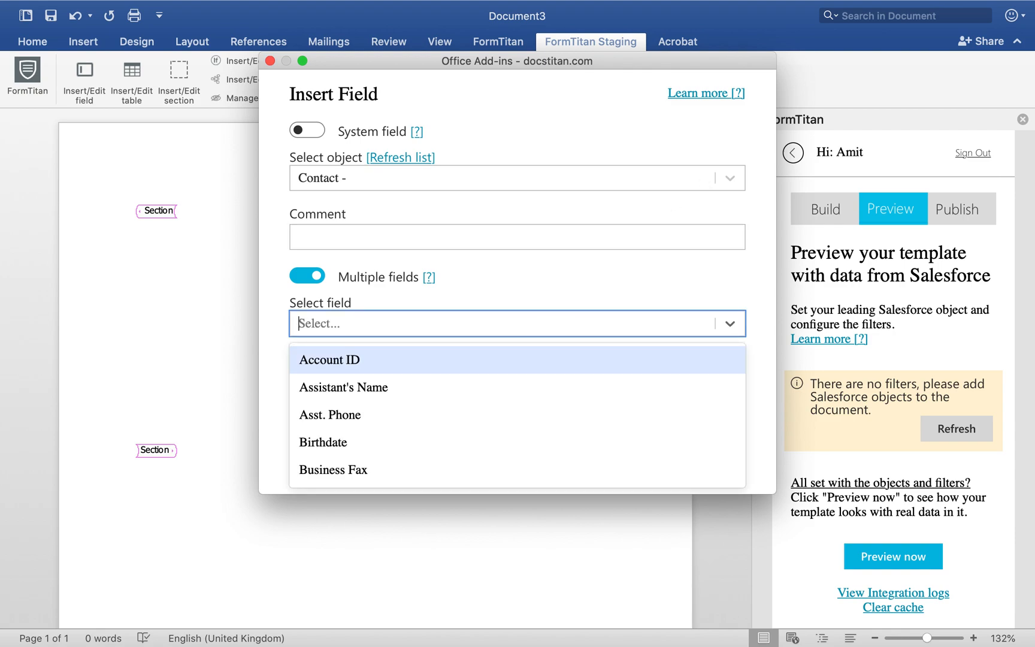
{"action": "type", "text": "full"}
{"action": "left_click", "coordinate": [480, 324]}
{"action": "type", "text": "full"}
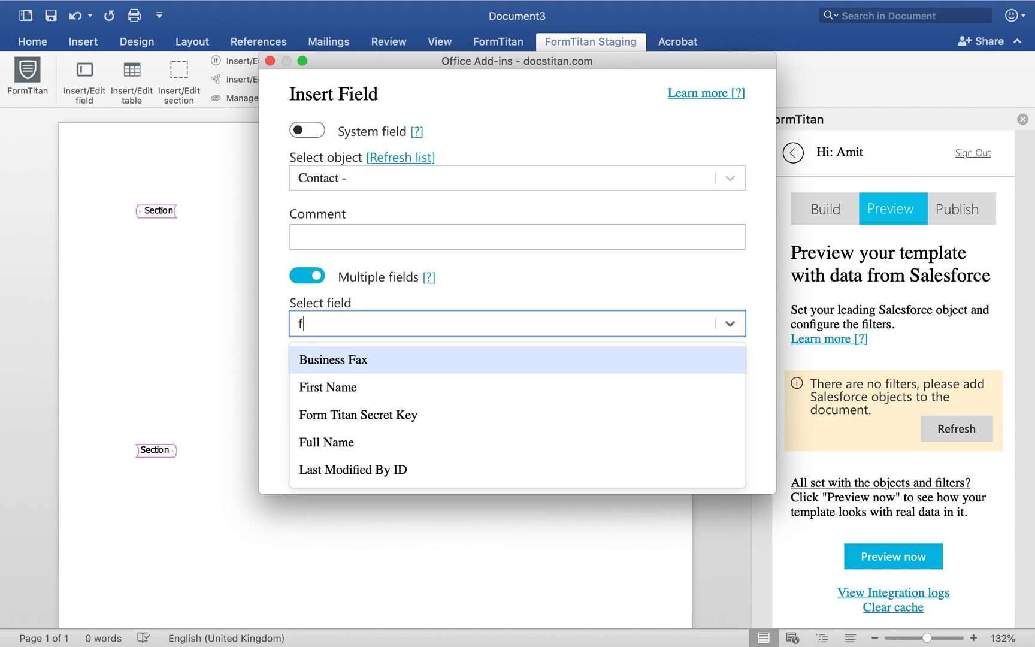
{"action": "left_click", "coordinate": [430, 362]}
{"action": "left_click", "coordinate": [413, 382]}
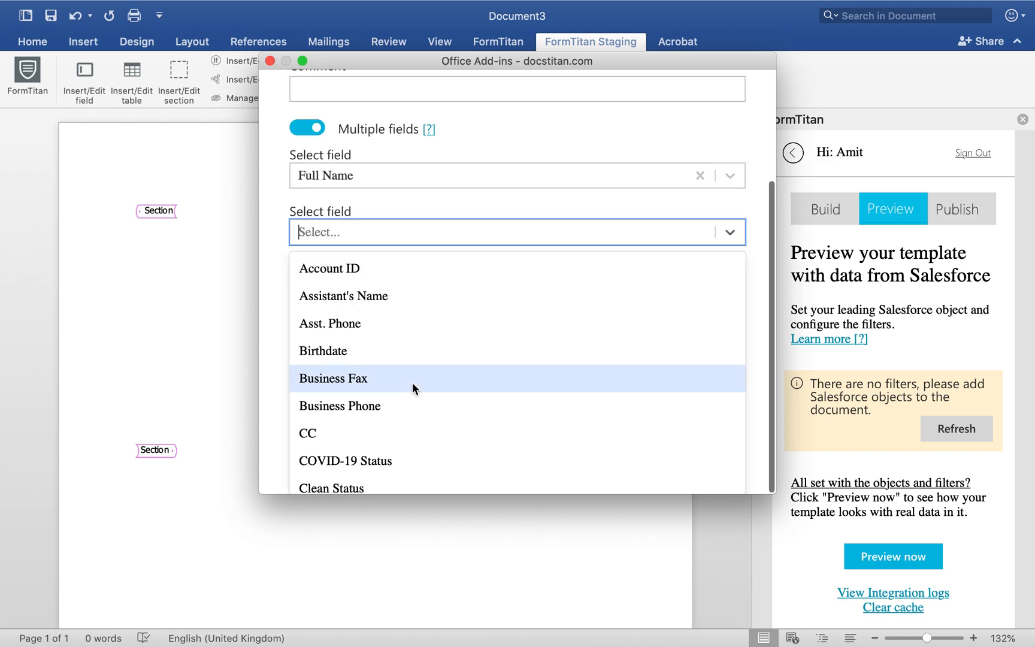
{"action": "type", "text": "ema"}
{"action": "left_click", "coordinate": [374, 397]}
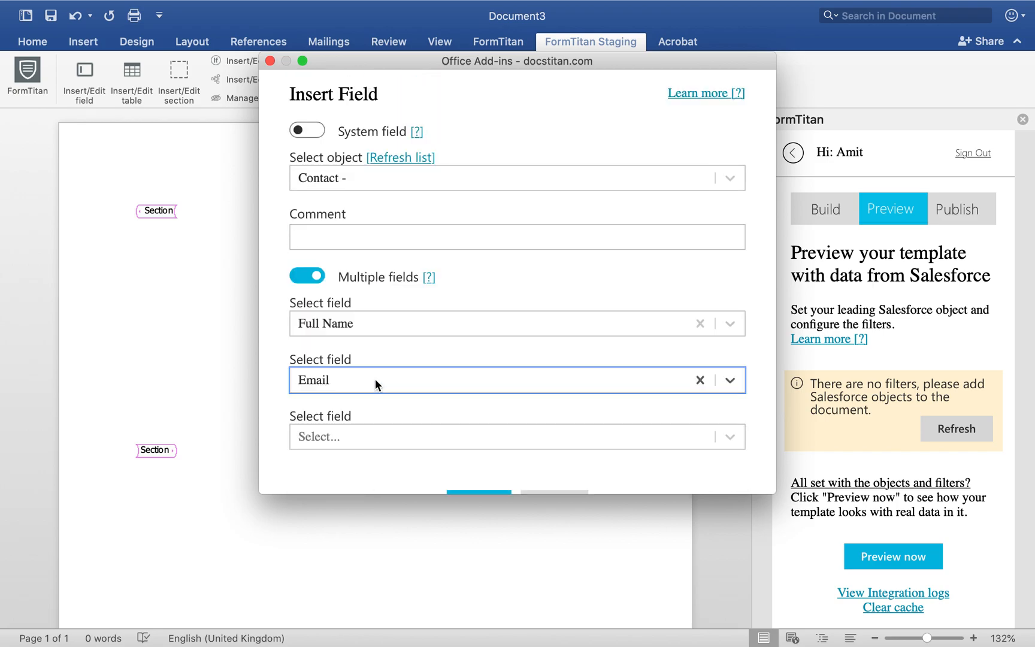
{"action": "left_click", "coordinate": [356, 441]}
{"action": "type", "text": "mailing co"}
{"action": "left_click", "coordinate": [332, 472]}
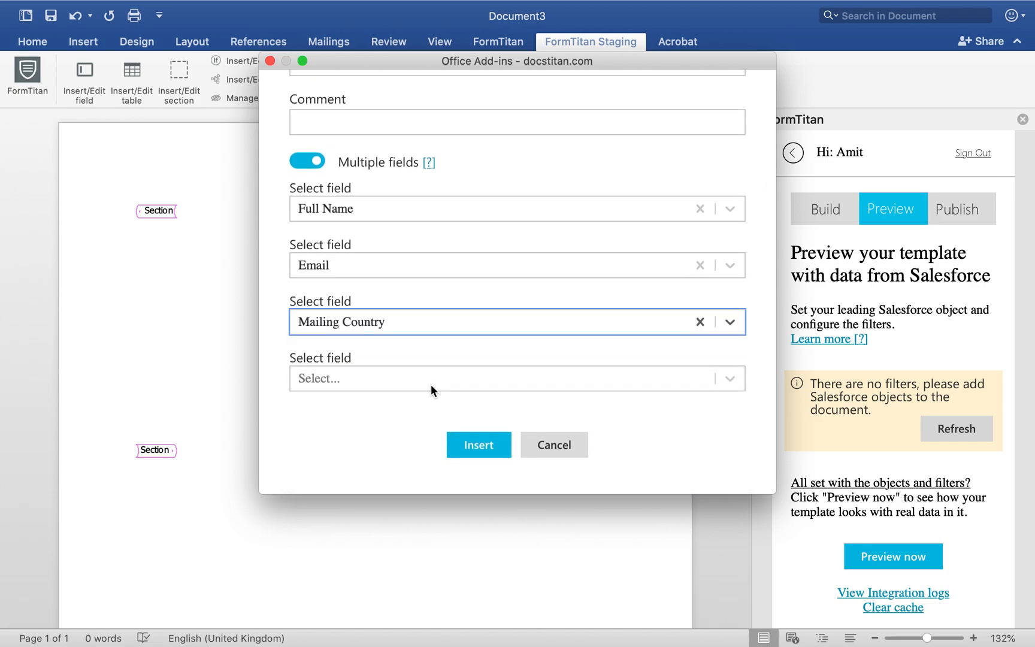
{"action": "left_click", "coordinate": [466, 445]}
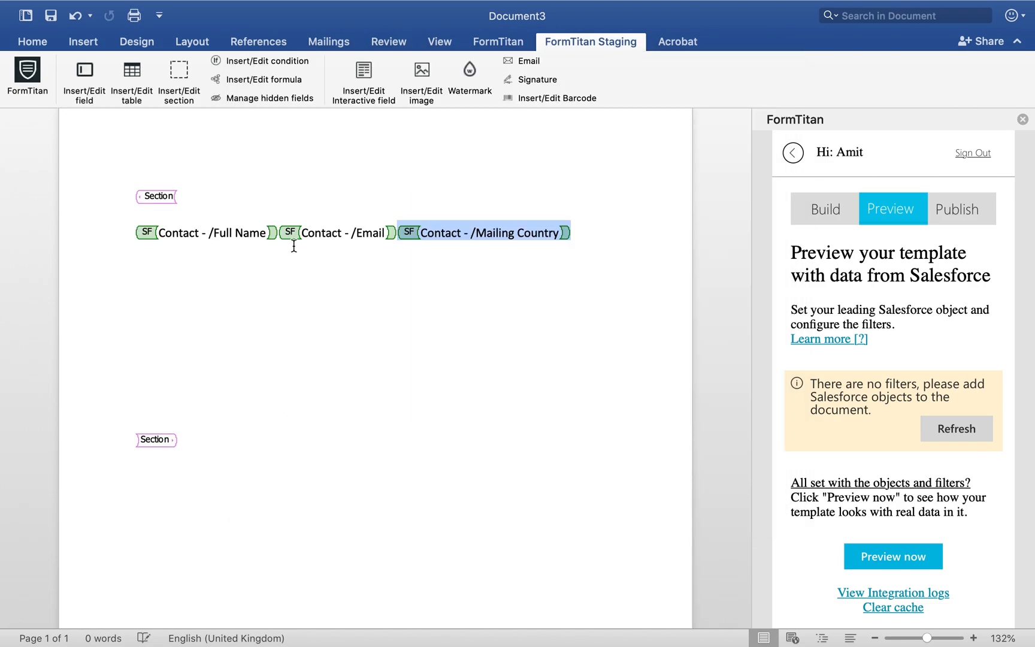
Step: Place the Email and Mailing Country fields on their own lines, with a blank line between the fields
{"action": "left_click", "coordinate": [288, 241]}
{"action": "key", "text": "Return"}
{"action": "key", "text": "Return"}
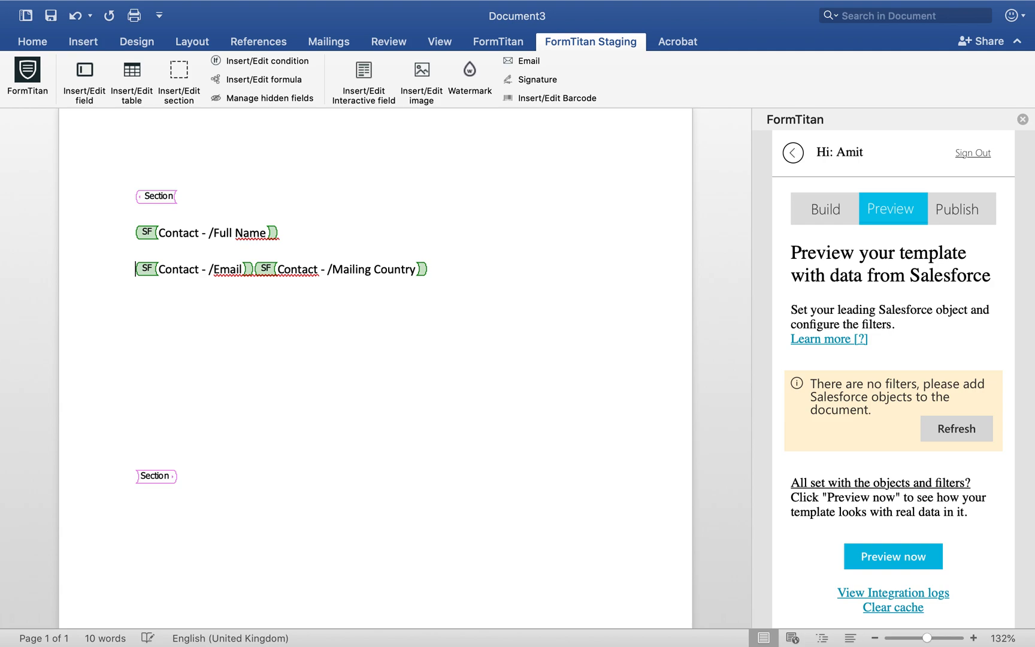
{"action": "left_click", "coordinate": [256, 271]}
{"action": "key", "text": "Return"}
{"action": "key", "text": "Return"}
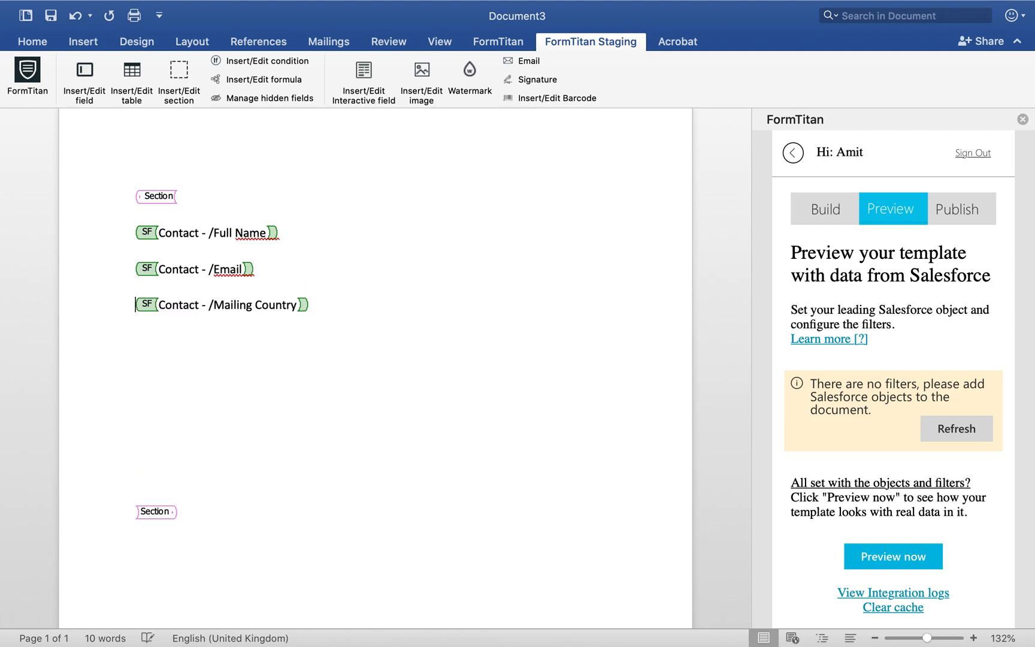
Step: Above the Full Name field, insert the Contact's Account ID field with Account Name as its reference field
{"action": "left_click", "coordinate": [206, 201]}
{"action": "key", "text": "Return"}
{"action": "left_click", "coordinate": [88, 92]}
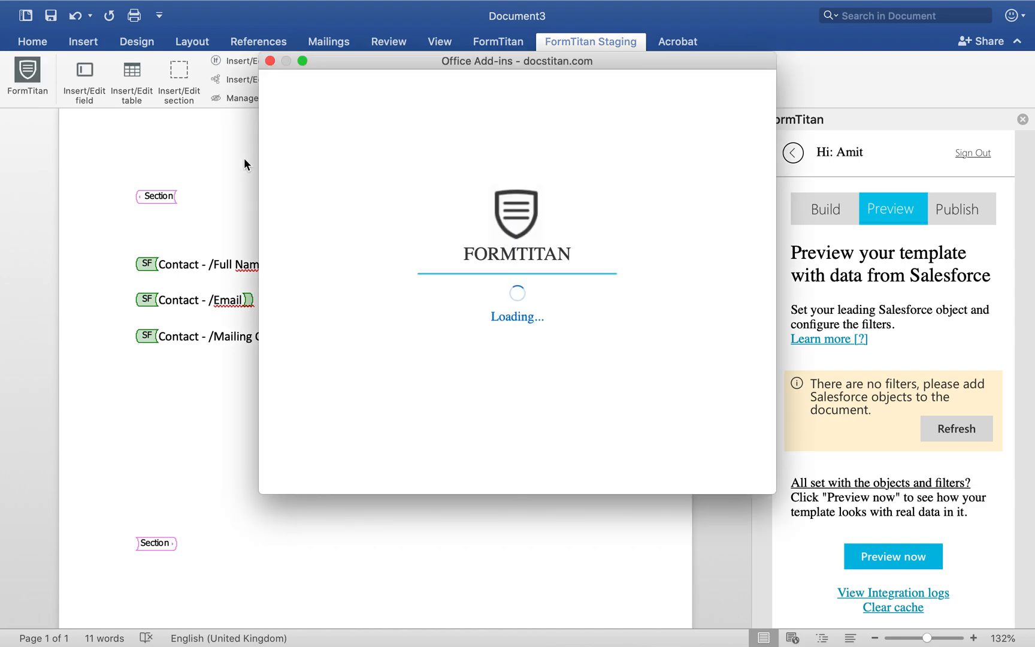
{"action": "left_click", "coordinate": [378, 247]}
{"action": "left_click", "coordinate": [348, 316]}
{"action": "left_click", "coordinate": [347, 358]}
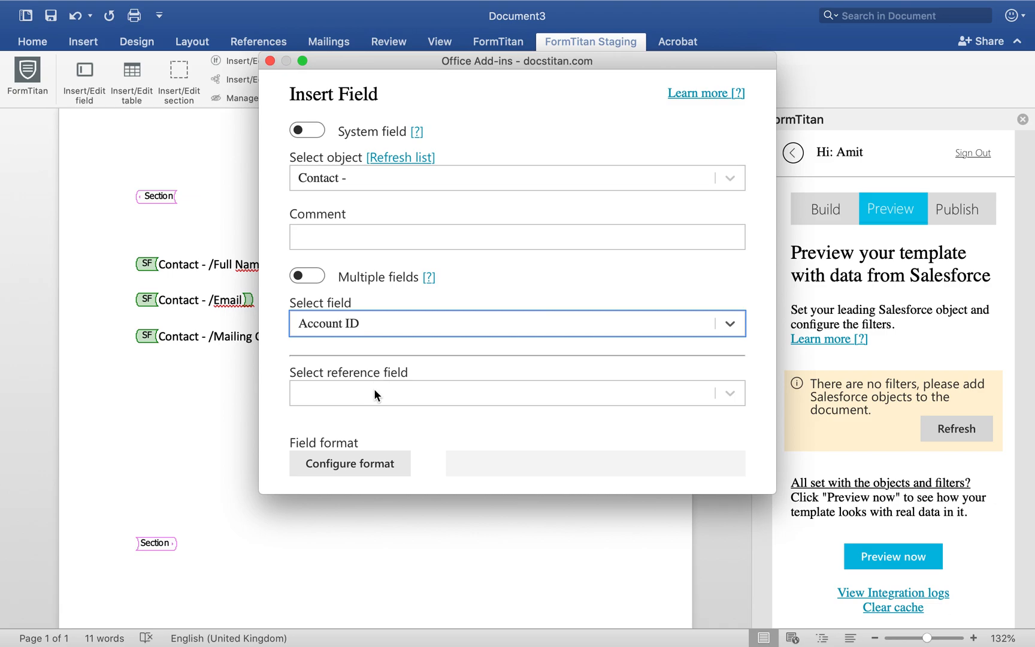
{"action": "left_click", "coordinate": [374, 387]}
{"action": "left_click", "coordinate": [376, 379]}
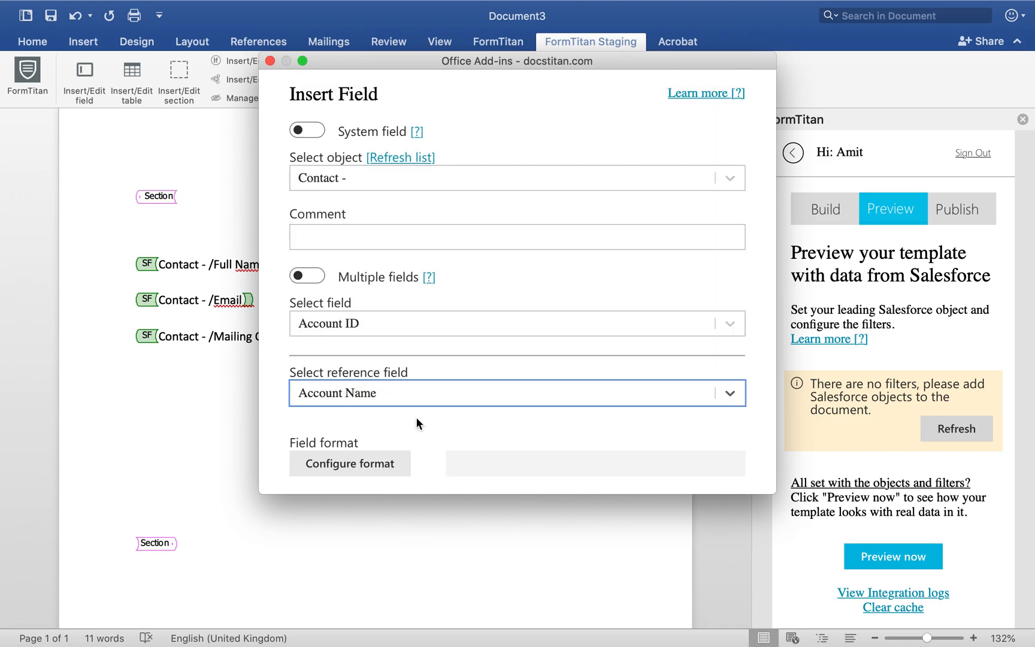
{"action": "scroll", "coordinate": [444, 453], "scroll_direction": "down", "scroll_amount": 3}
{"action": "left_click", "coordinate": [479, 437]}
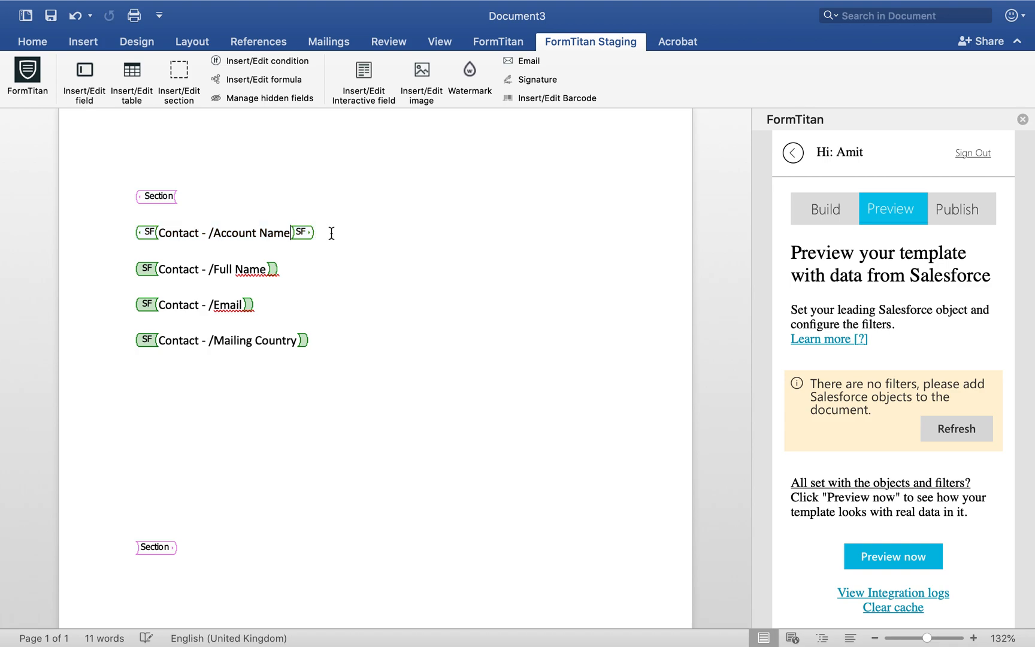
Step: Add a new line below the Account Name field and choose the Contact's Rich Text Field for insertion there
{"action": "left_click", "coordinate": [325, 232]}
{"action": "key", "text": "Return"}
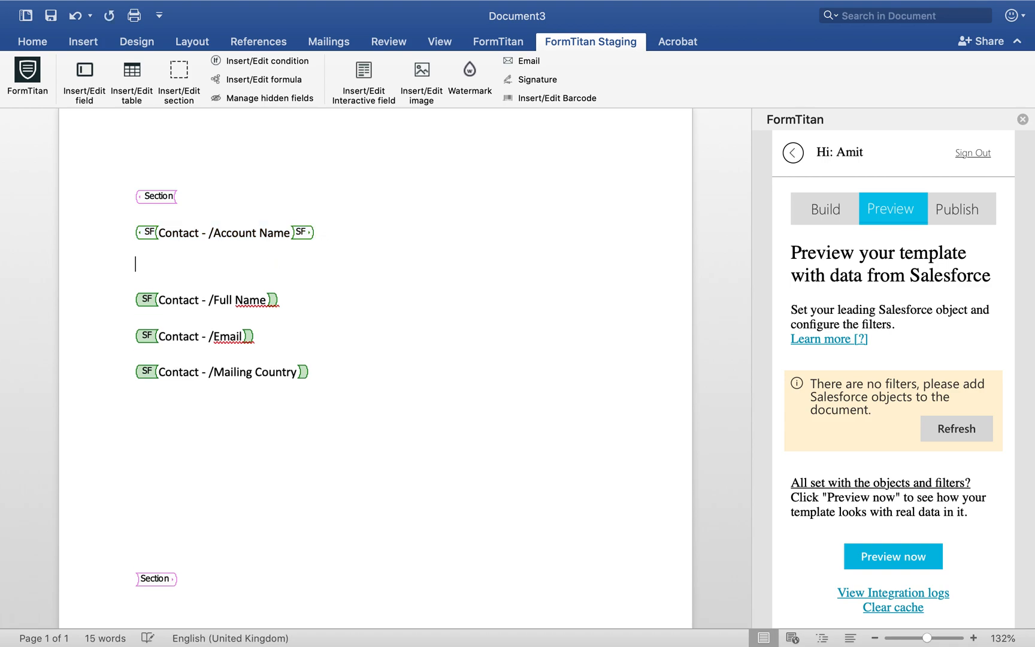
{"action": "left_click", "coordinate": [89, 86]}
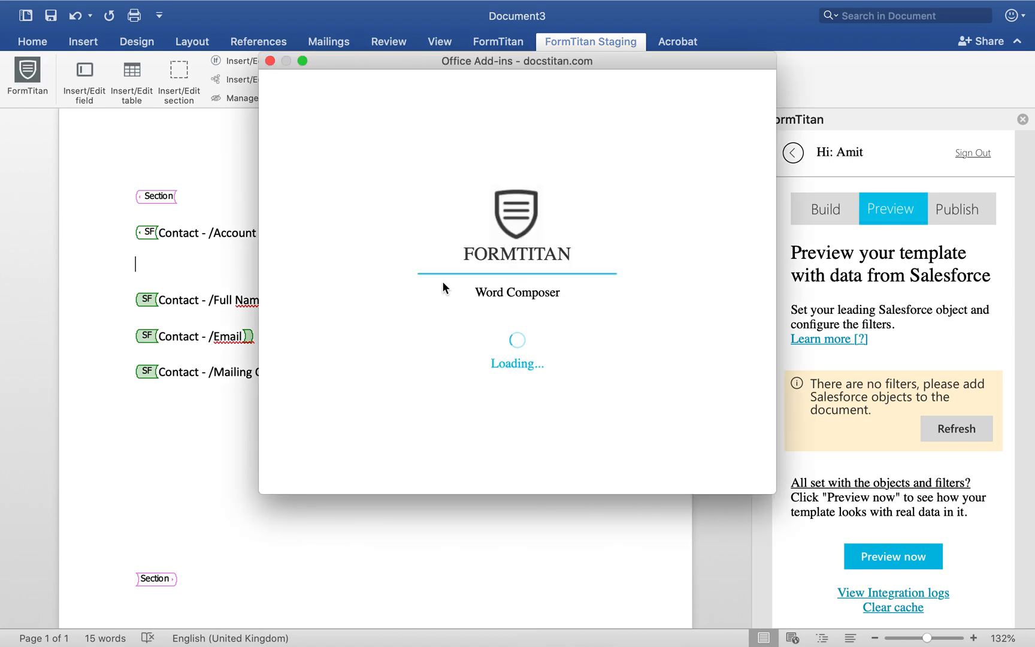
{"action": "left_click", "coordinate": [411, 234]}
{"action": "left_click", "coordinate": [379, 323]}
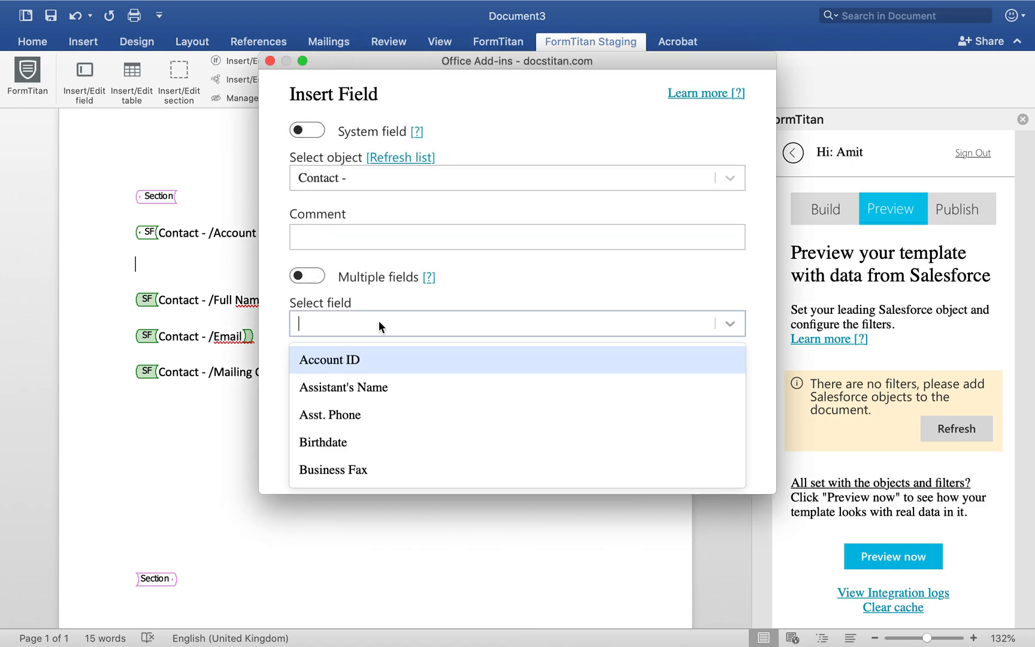
{"action": "type", "text": "ric"}
{"action": "left_click", "coordinate": [340, 392]}
Step: Format the Rich Text Field to parse as a Salesforce image 100 wide and 100 high, and insert it
{"action": "left_click", "coordinate": [371, 389]}
{"action": "left_click", "coordinate": [415, 282]}
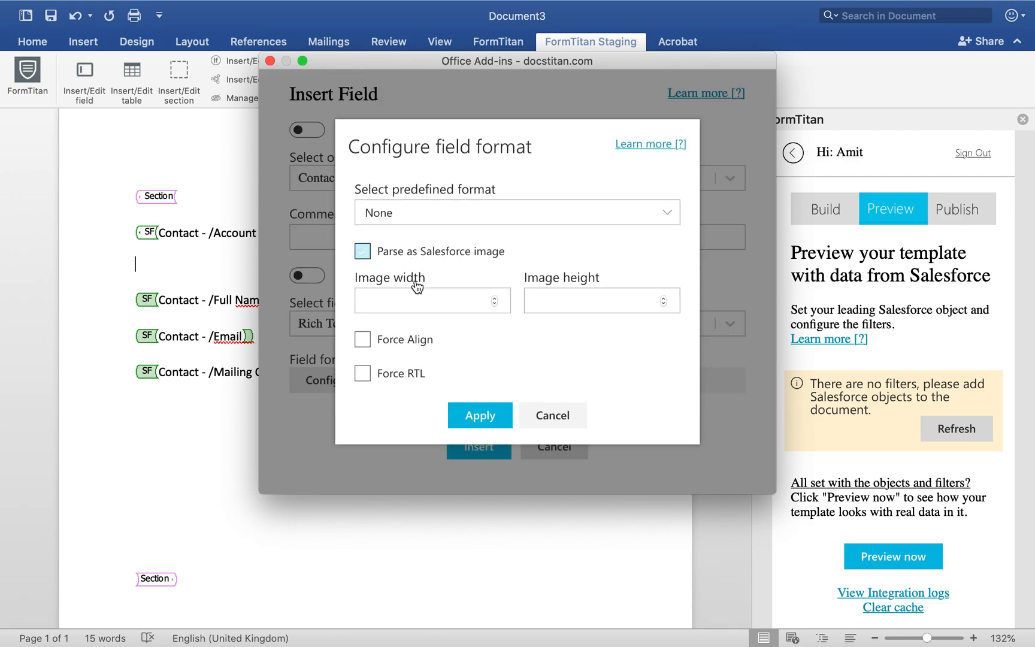
{"action": "left_click", "coordinate": [394, 306]}
{"action": "type", "text": "100"}
{"action": "key", "text": "Tab"}
{"action": "type", "text": "100"}
{"action": "left_click", "coordinate": [467, 406]}
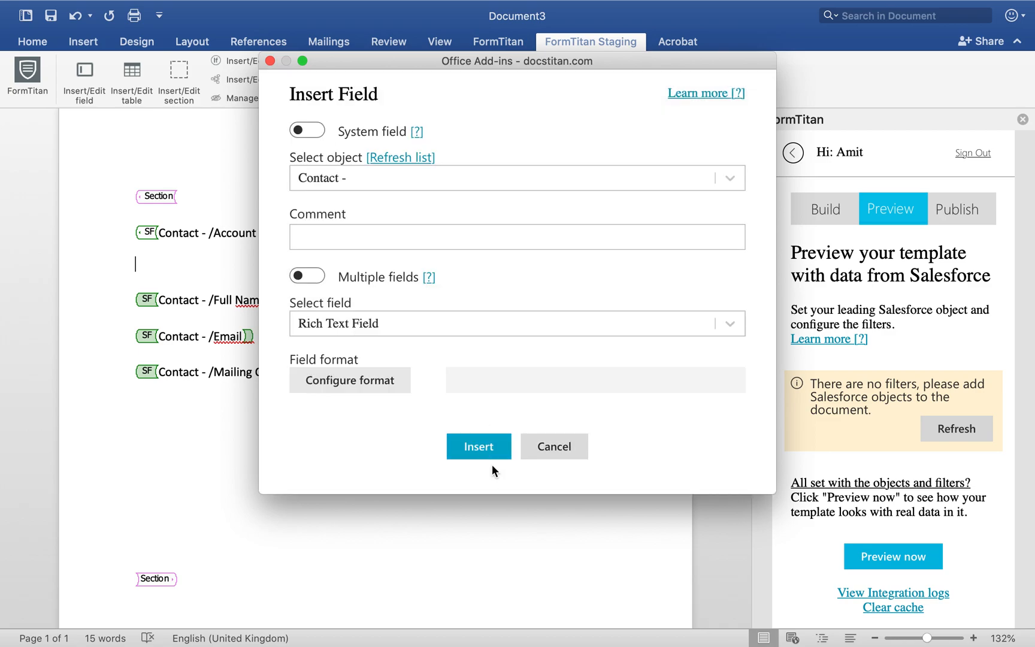
{"action": "left_click", "coordinate": [494, 452]}
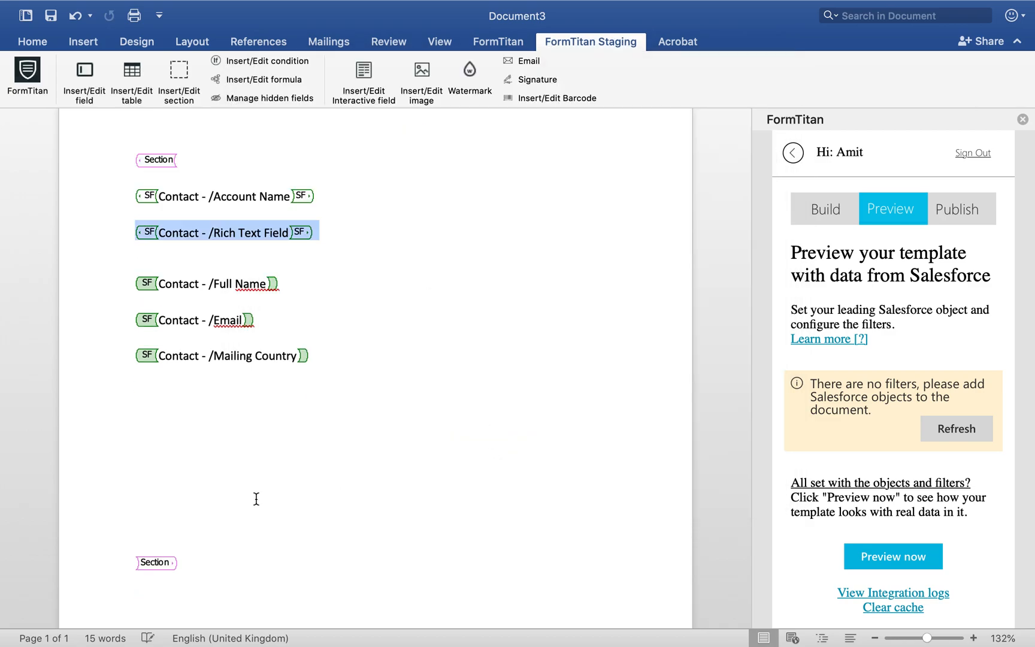
Step: Delete the extra blank lines above the closing Section tag and between the Rich Text Field and Full Name fields
{"action": "left_click", "coordinate": [152, 538]}
{"action": "key", "text": "BackSpace"}
{"action": "key", "text": "BackSpace"}
{"action": "key", "text": "BackSpace"}
{"action": "key", "text": "BackSpace"}
{"action": "key", "text": "BackSpace"}
{"action": "key", "text": "BackSpace"}
{"action": "key", "text": "BackSpace"}
{"action": "key", "text": "BackSpace"}
{"action": "key", "text": "BackSpace"}
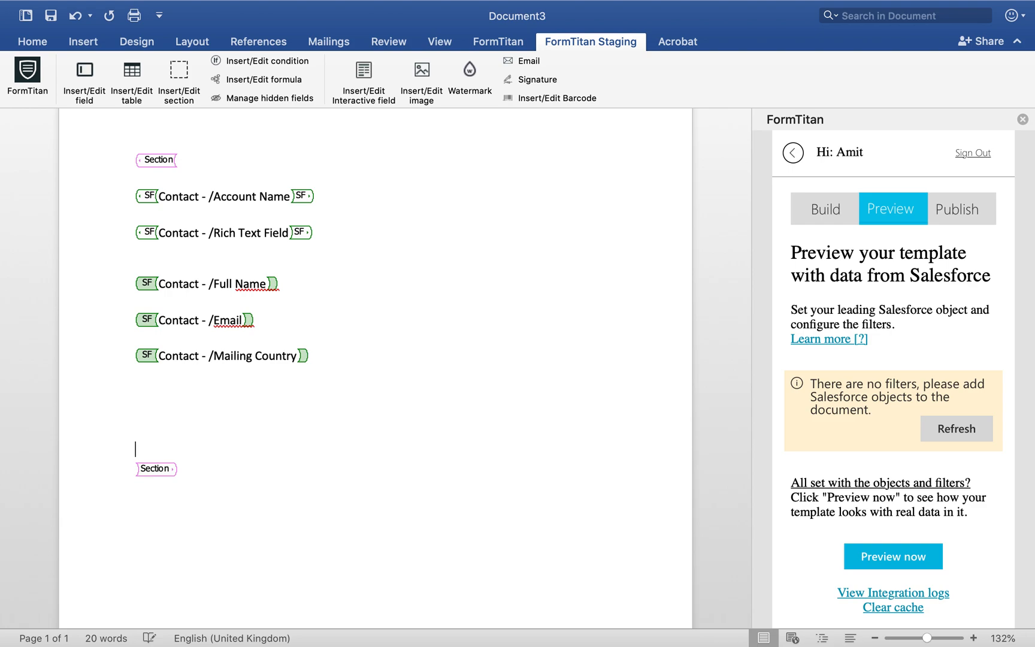
{"action": "key", "text": "BackSpace"}
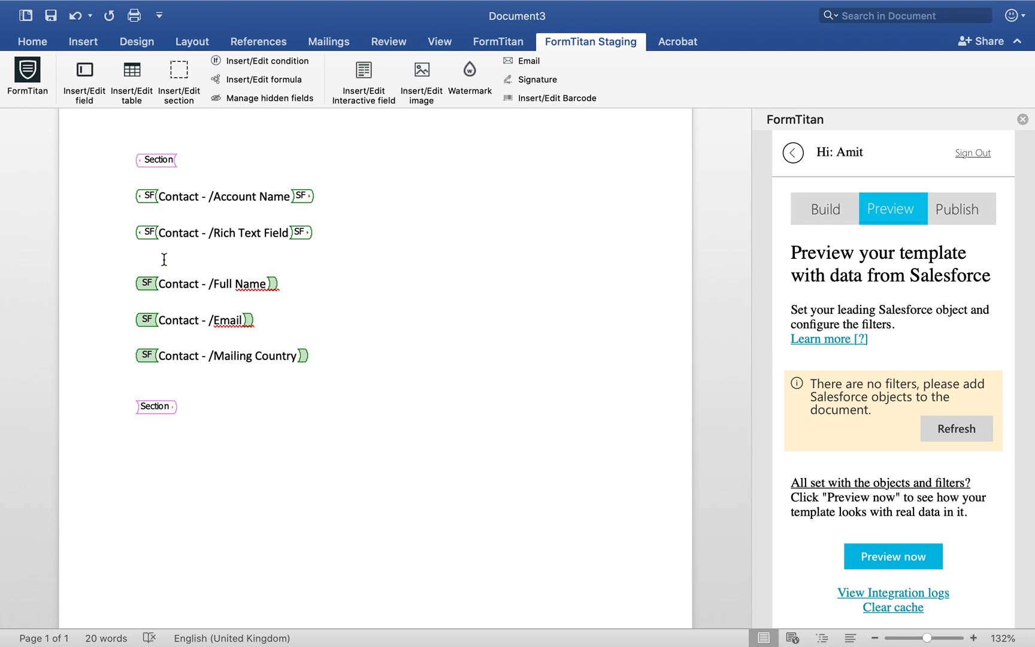
{"action": "key", "text": "BackSpace"}
{"action": "scroll", "coordinate": [420, 376], "scroll_direction": "up", "scroll_amount": 1}
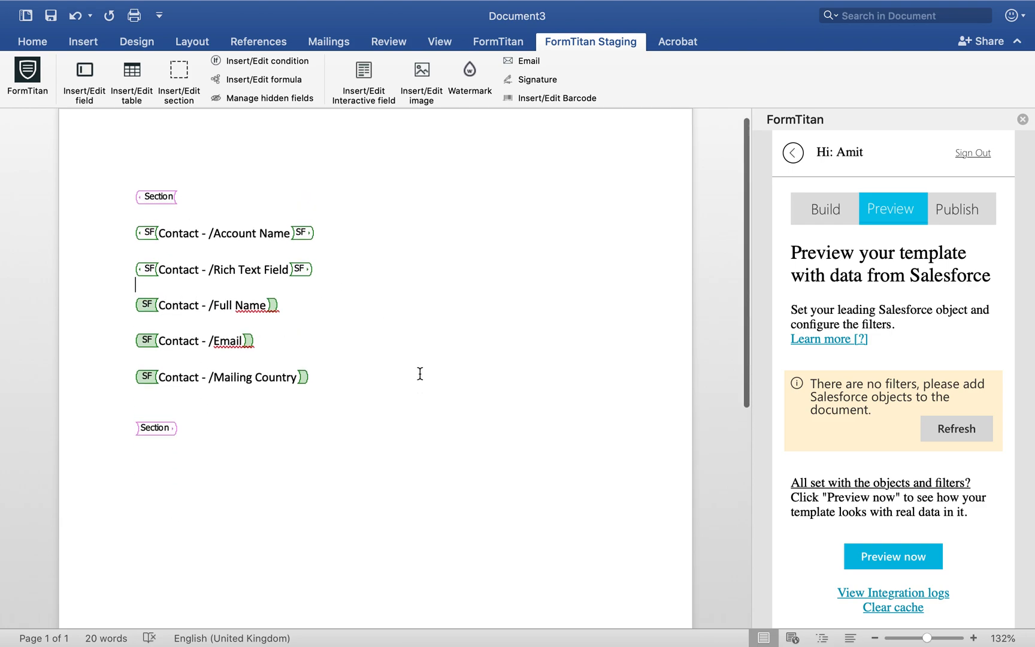
Step: Refresh the preview's object list and start a filter condition on the Contact object's Account ID
{"action": "left_click", "coordinate": [968, 436]}
{"action": "left_click", "coordinate": [966, 428]}
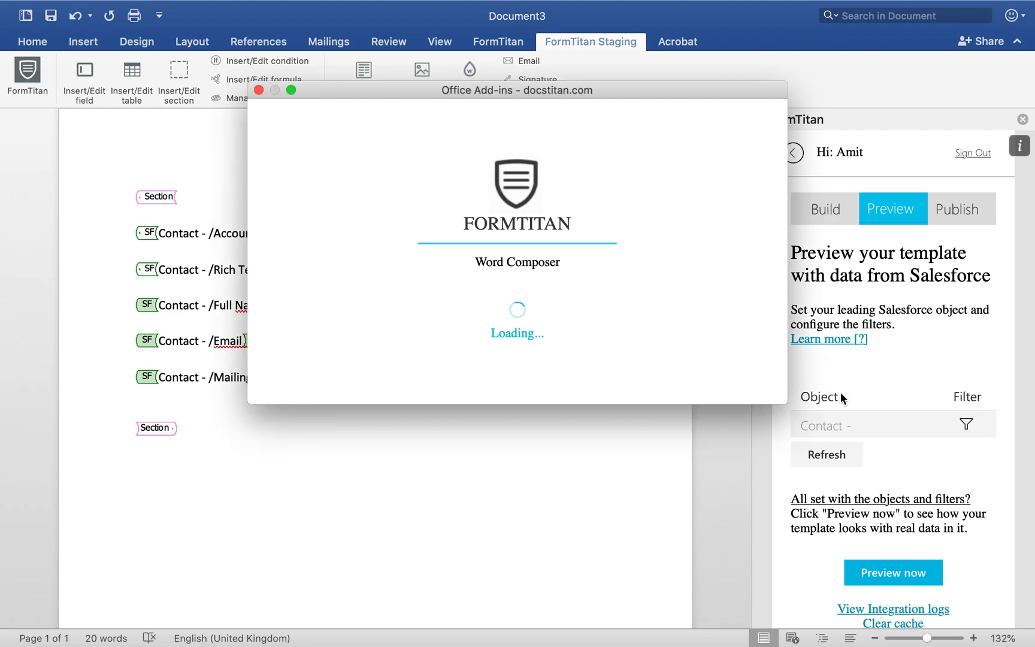
{"action": "left_click", "coordinate": [367, 175]}
{"action": "scroll", "coordinate": [369, 252], "scroll_direction": "up", "scroll_amount": 3}
{"action": "left_click", "coordinate": [366, 225]}
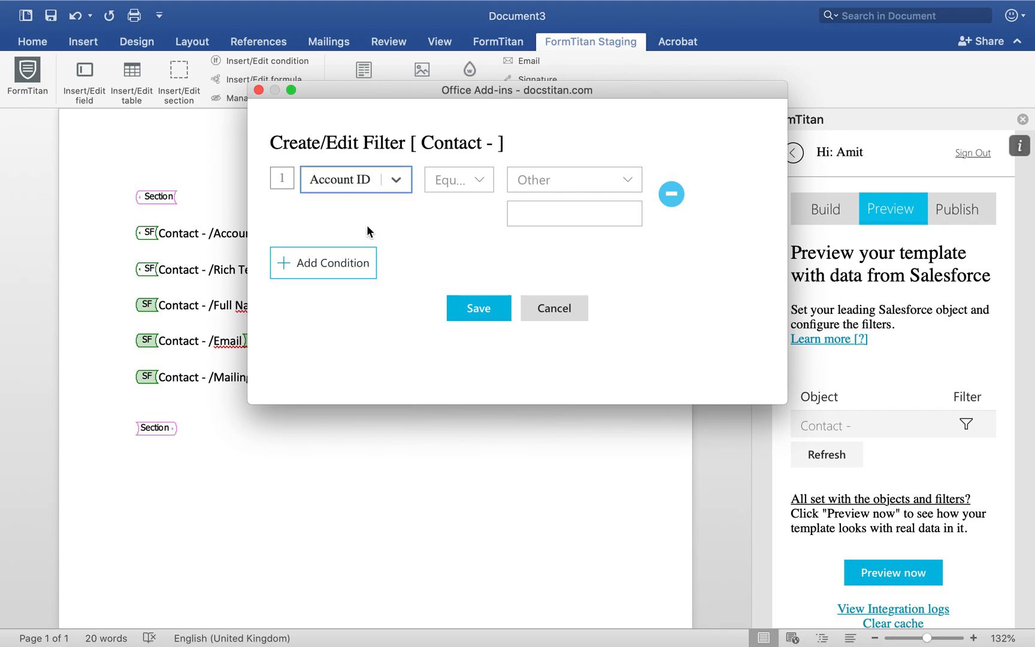
Step: Copy the United States Hospital account's record ID from its Salesforce page, enter it as the Account ID condition's value, and save the filter conditions
{"action": "key", "text": "ctrl+Right"}
{"action": "double_click", "coordinate": [525, 45]}
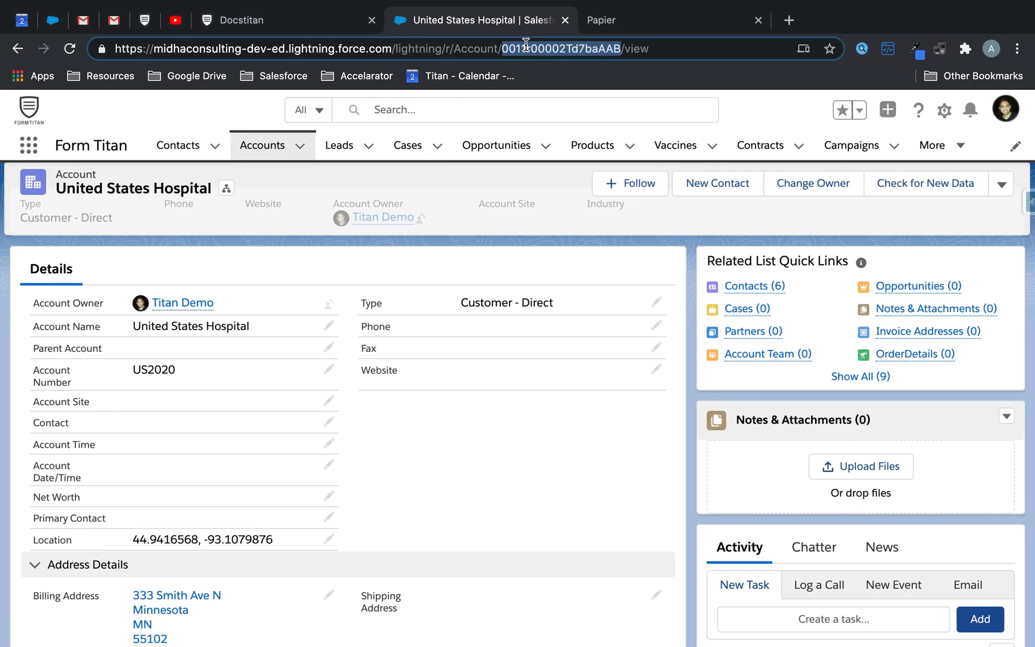
{"action": "key", "text": "ctrl+c"}
{"action": "key", "text": "ctrl+Left"}
{"action": "left_click", "coordinate": [568, 215]}
{"action": "key", "text": "ctrl+v"}
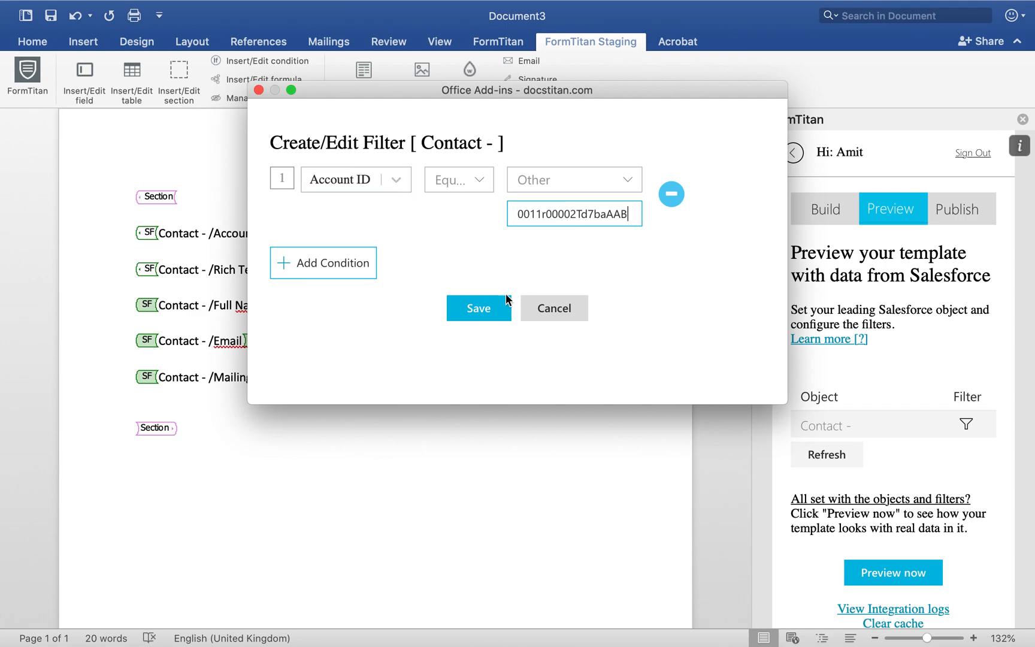
{"action": "left_click", "coordinate": [477, 307]}
{"action": "scroll", "coordinate": [476, 329], "scroll_direction": "down", "scroll_amount": 2}
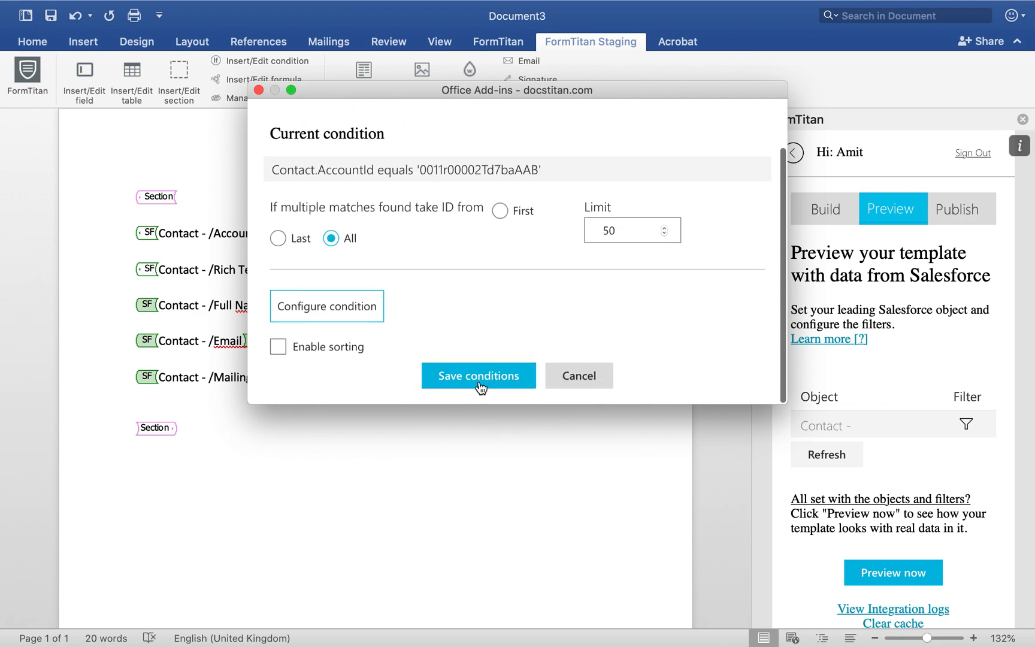
{"action": "left_click", "coordinate": [478, 376]}
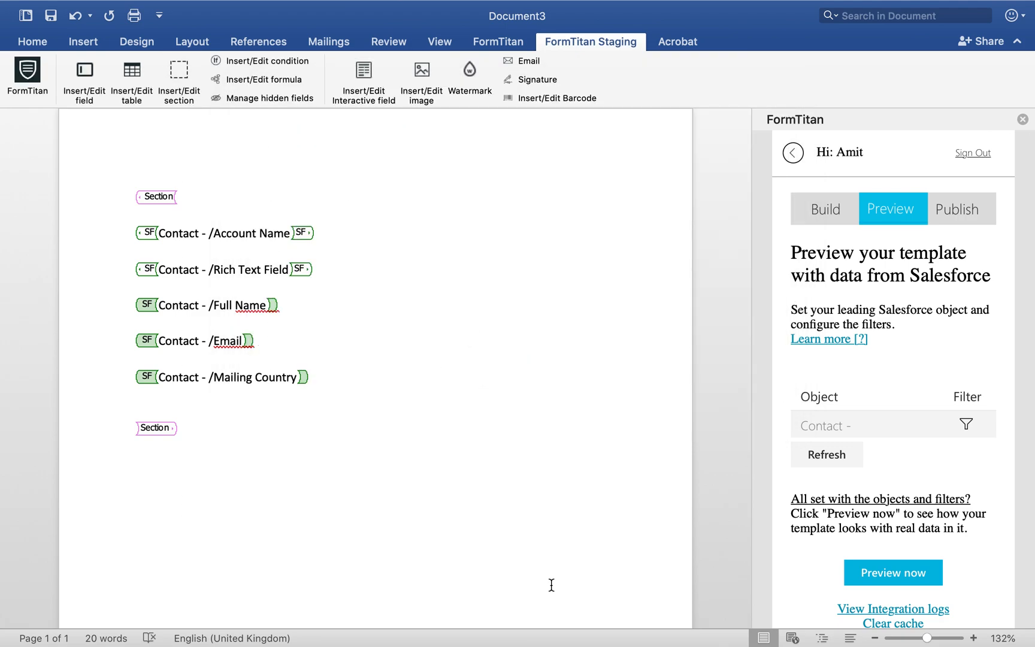
Step: Preview the template with Salesforce data, examine the repeated contact entries in the generated document, and close it
{"action": "left_click", "coordinate": [915, 573]}
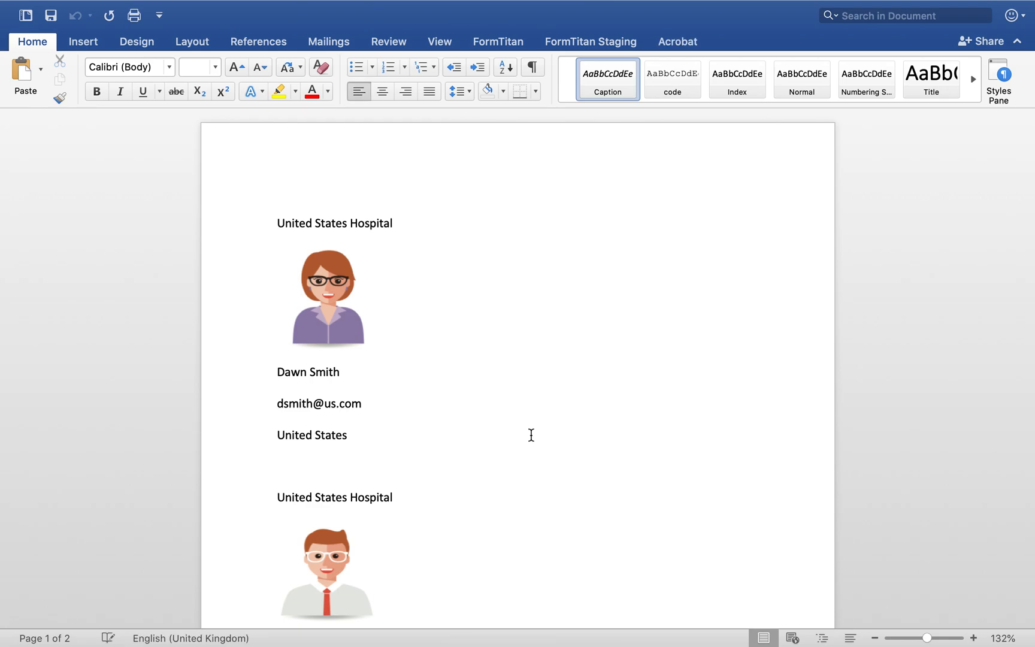
{"action": "scroll", "coordinate": [531, 434], "scroll_direction": "down", "scroll_amount": 10}
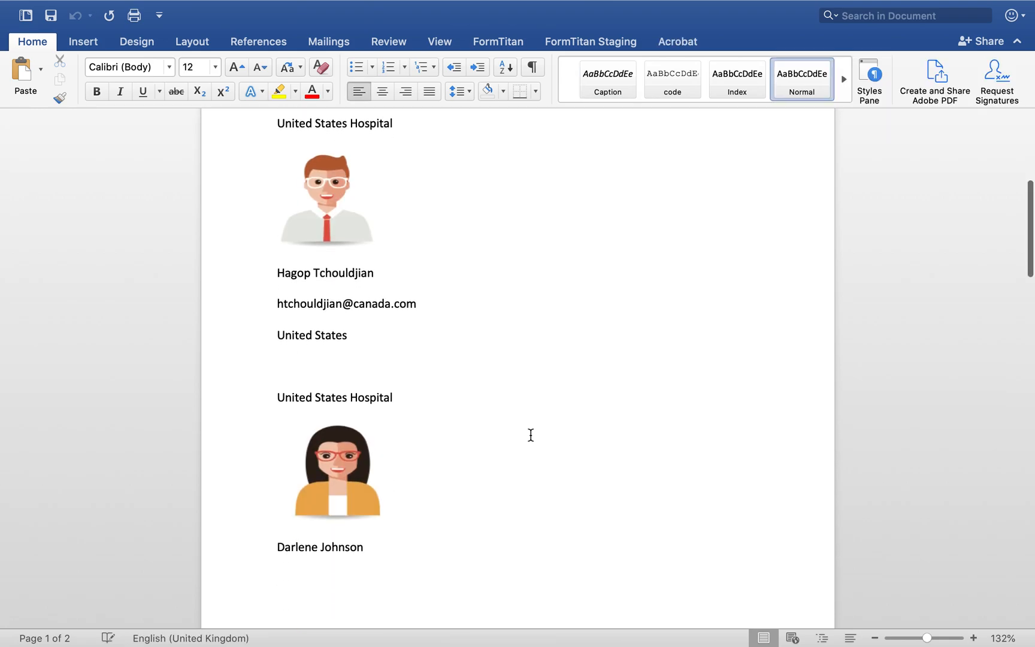
{"action": "scroll", "coordinate": [531, 435], "scroll_direction": "down", "scroll_amount": 20}
{"action": "scroll", "coordinate": [531, 434], "scroll_direction": "up", "scroll_amount": 20}
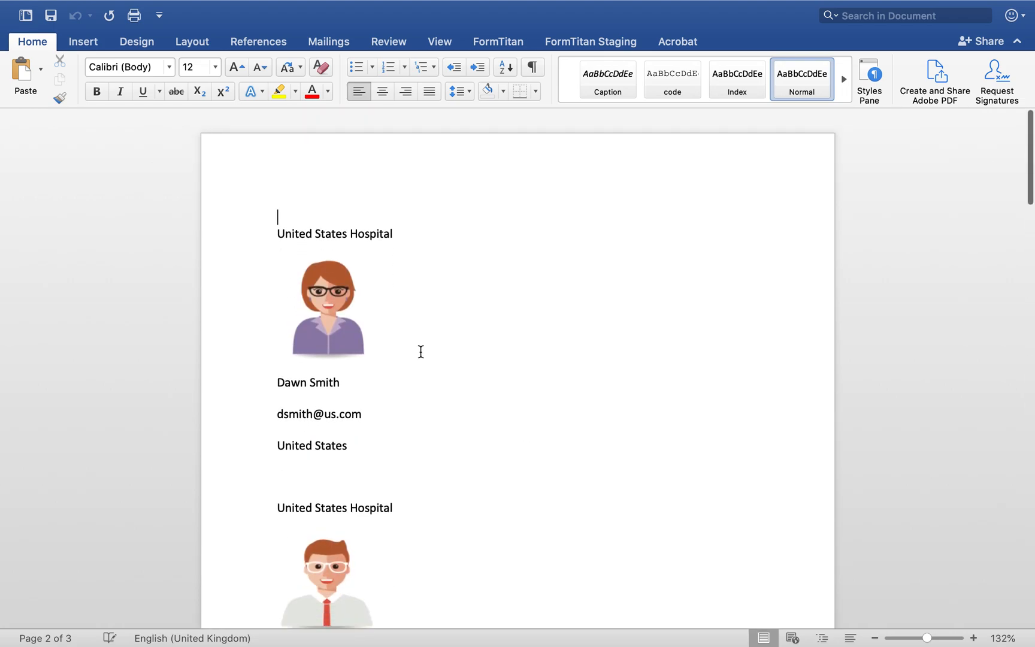
{"action": "scroll", "coordinate": [447, 301], "scroll_direction": "down", "scroll_amount": 1}
{"action": "scroll", "coordinate": [554, 519], "scroll_direction": "down", "scroll_amount": 3}
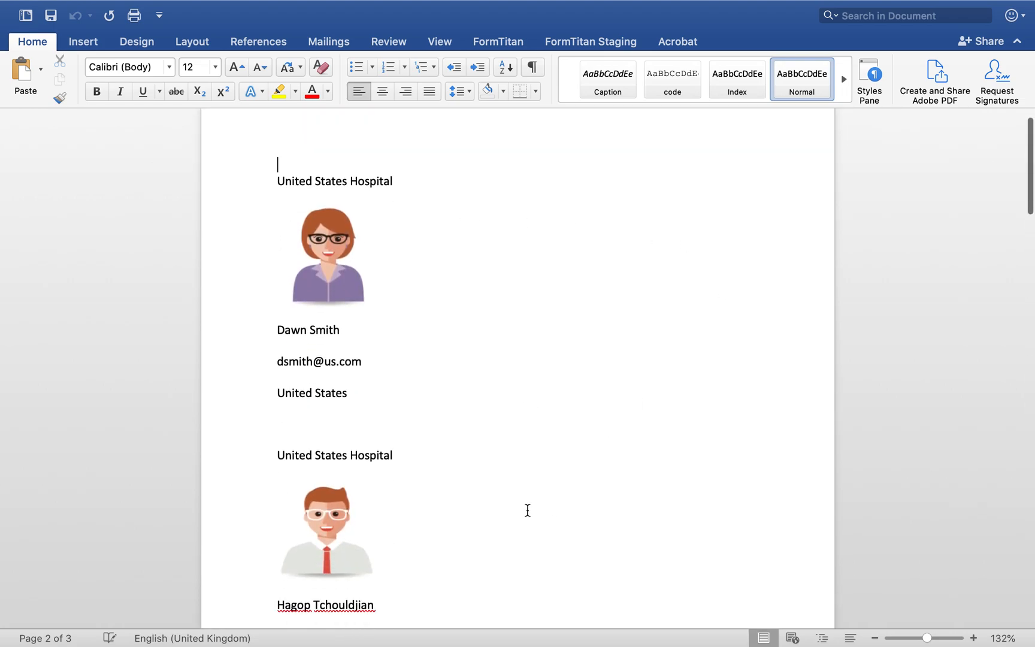
{"action": "scroll", "coordinate": [671, 471], "scroll_direction": "down", "scroll_amount": 5}
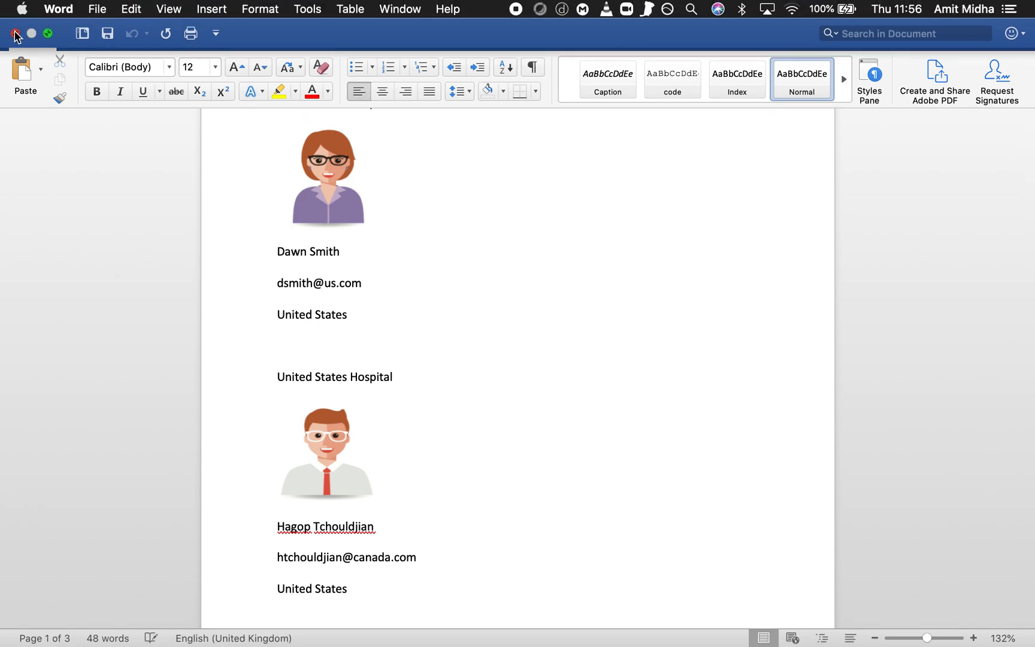
{"action": "left_click", "coordinate": [16, 36]}
Step: Edit the Contact section to enable the Multi-column option and save it
{"action": "left_click", "coordinate": [146, 195]}
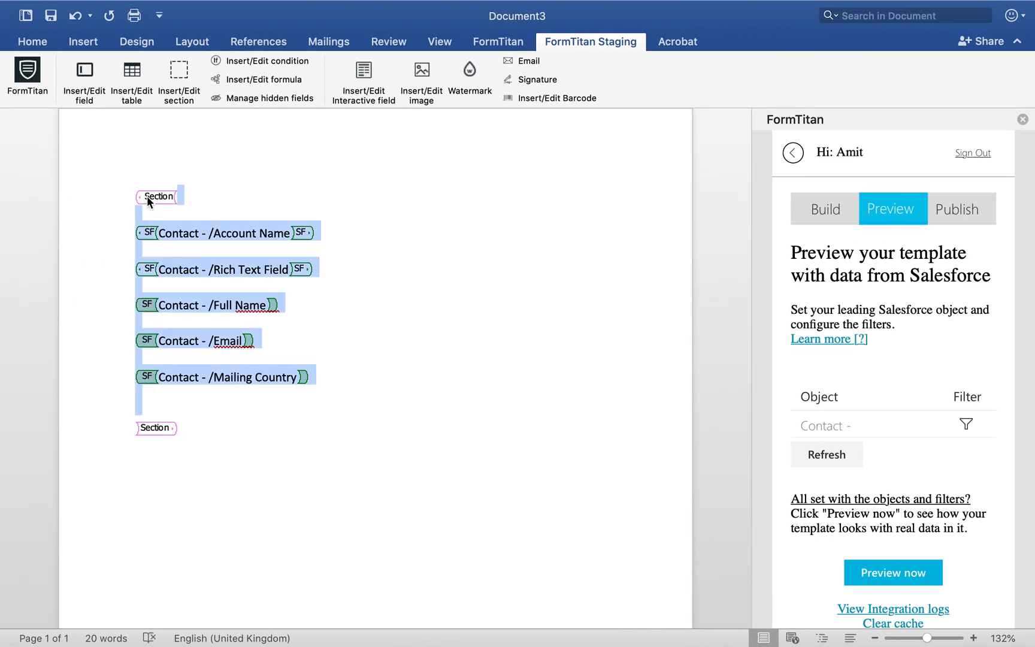
{"action": "left_click", "coordinate": [178, 87]}
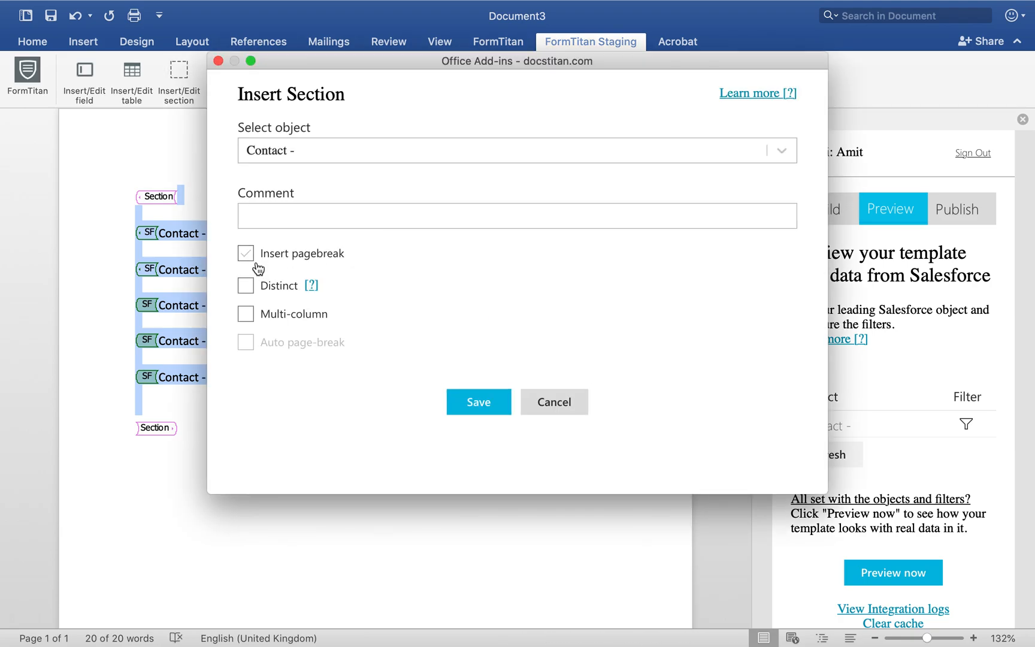
{"action": "left_click", "coordinate": [260, 321]}
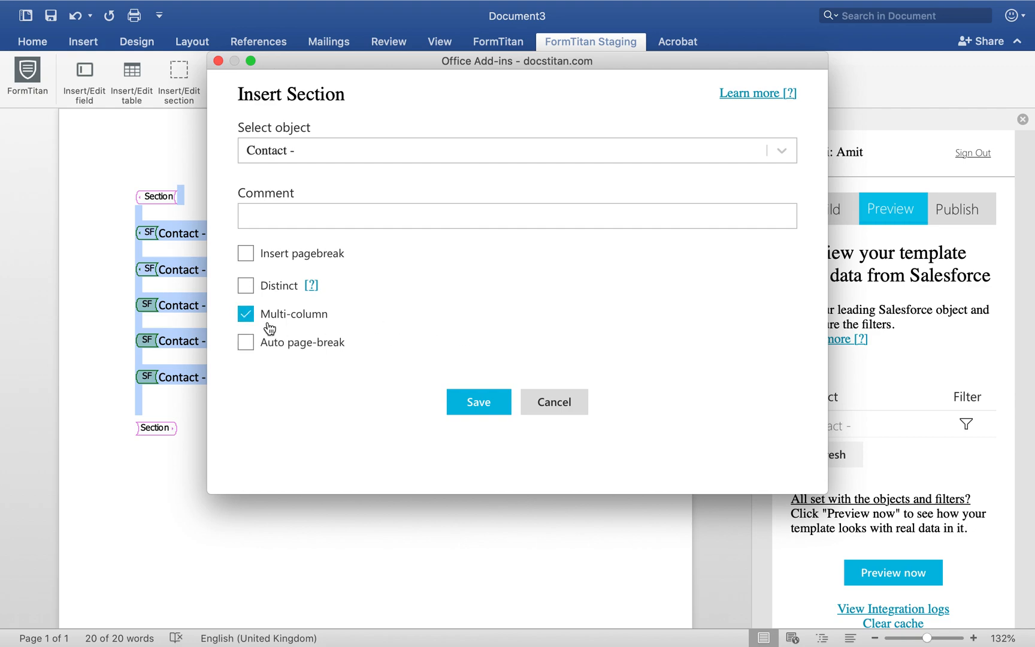
{"action": "left_click", "coordinate": [476, 403]}
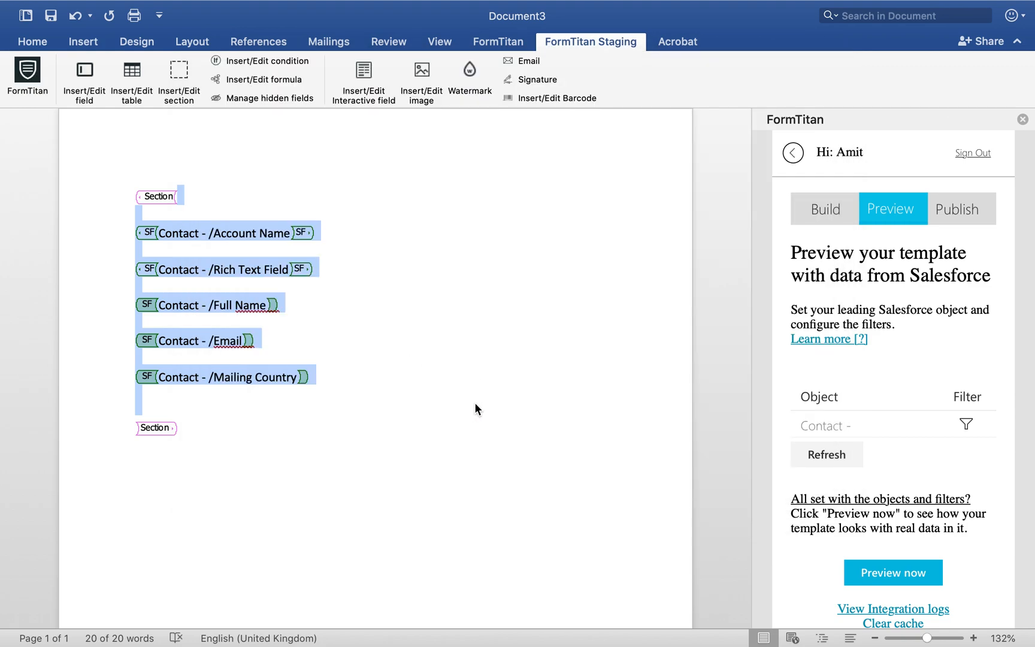
Step: Preview the template with the multi-column section, check the generated pages, and close the preview document
{"action": "left_click", "coordinate": [916, 576]}
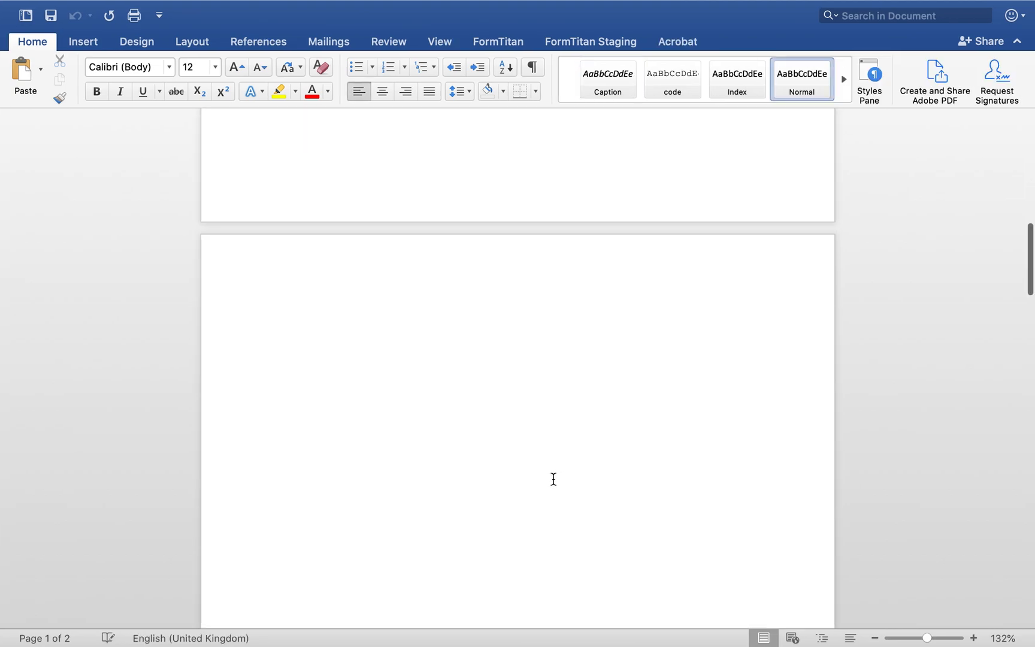
{"action": "mouse_move", "coordinate": [53, 3]}
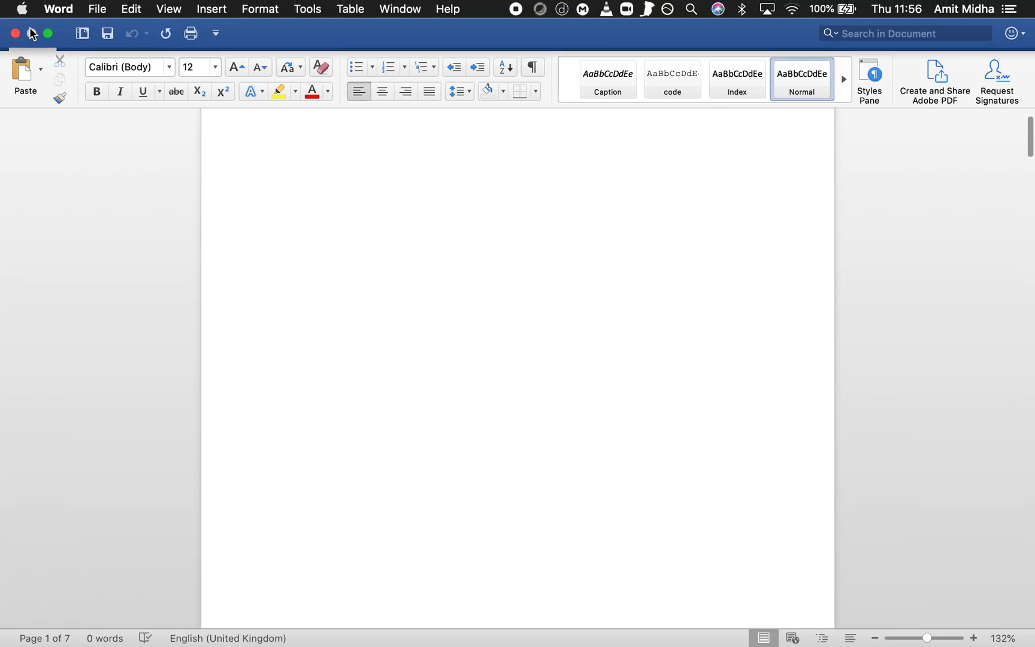
{"action": "left_click", "coordinate": [16, 34]}
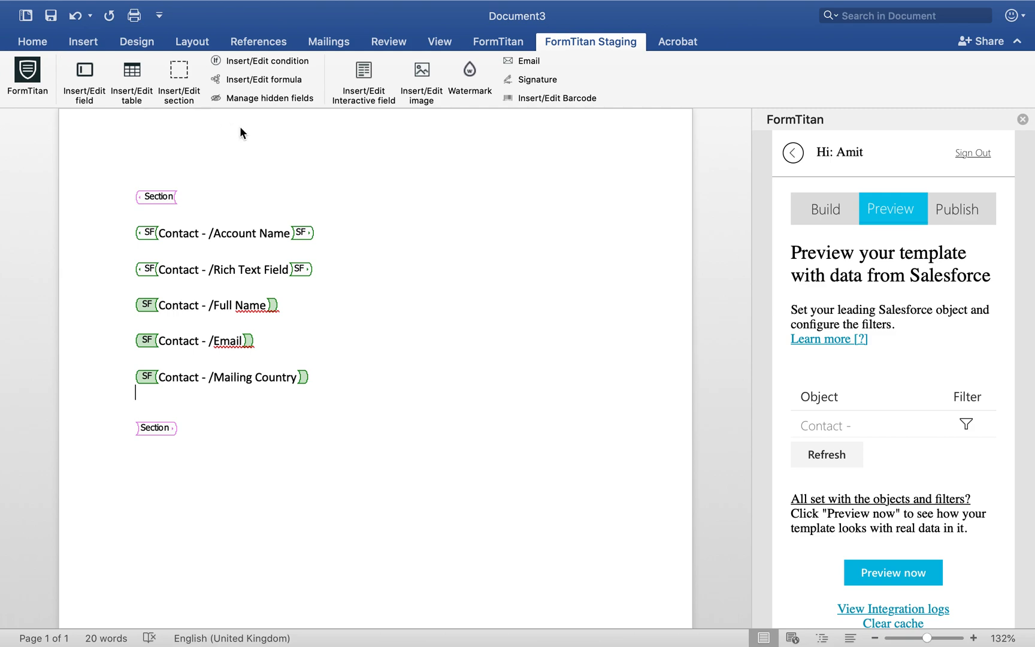
Step: Reopen the Contact section's settings to check the Multi-column option, and save them as they are
{"action": "left_click", "coordinate": [161, 197]}
{"action": "left_click", "coordinate": [179, 77]}
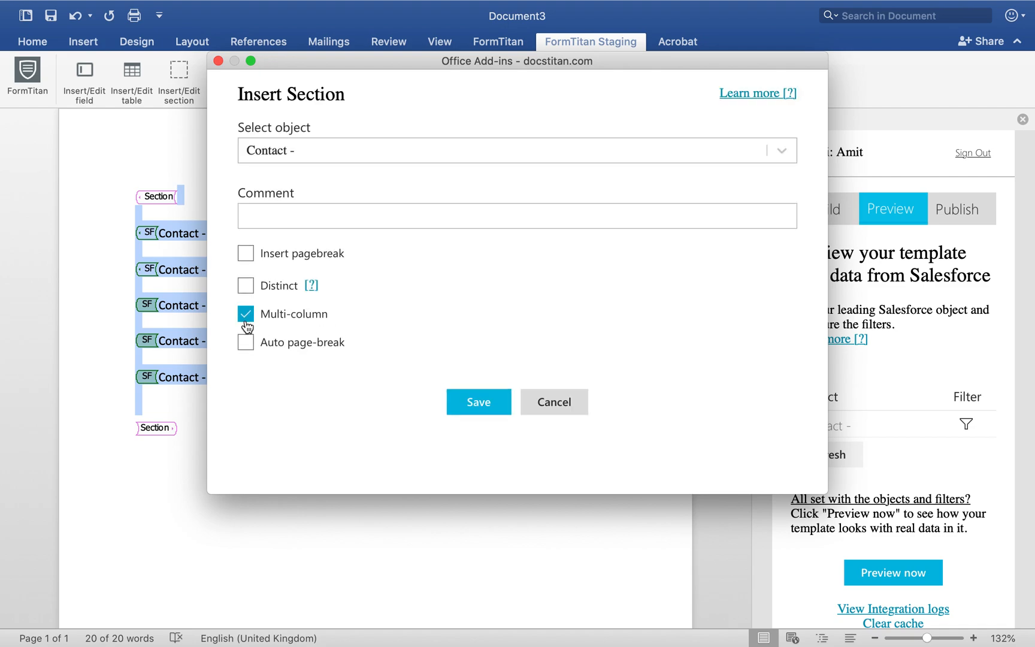
{"action": "left_click", "coordinate": [498, 413]}
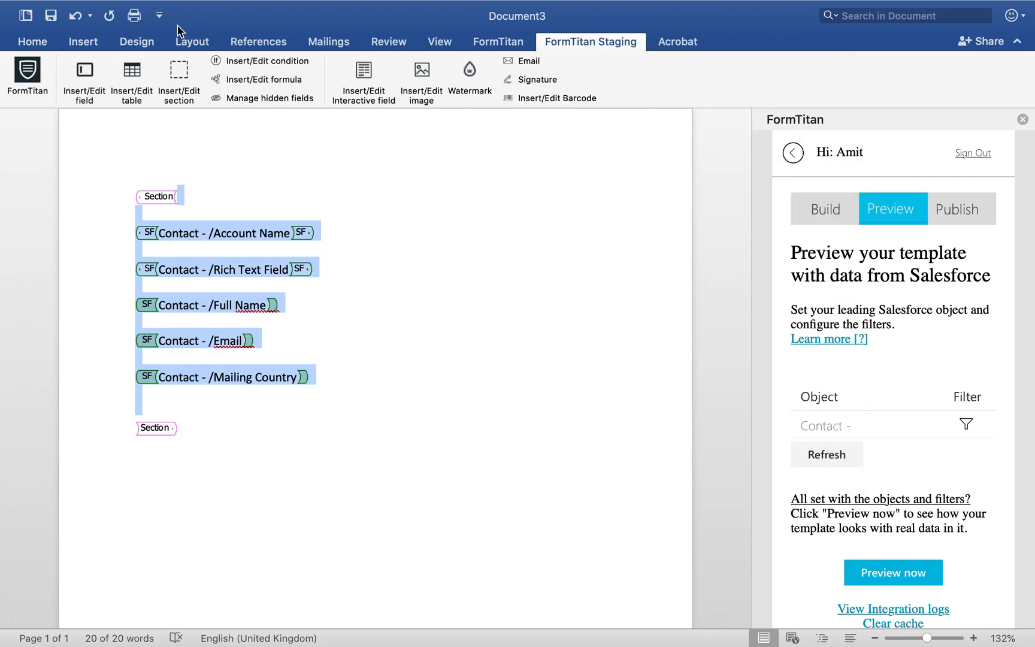
Step: Place the cursor after the closing Section tag and set the page layout to three columns
{"action": "left_click", "coordinate": [194, 42]}
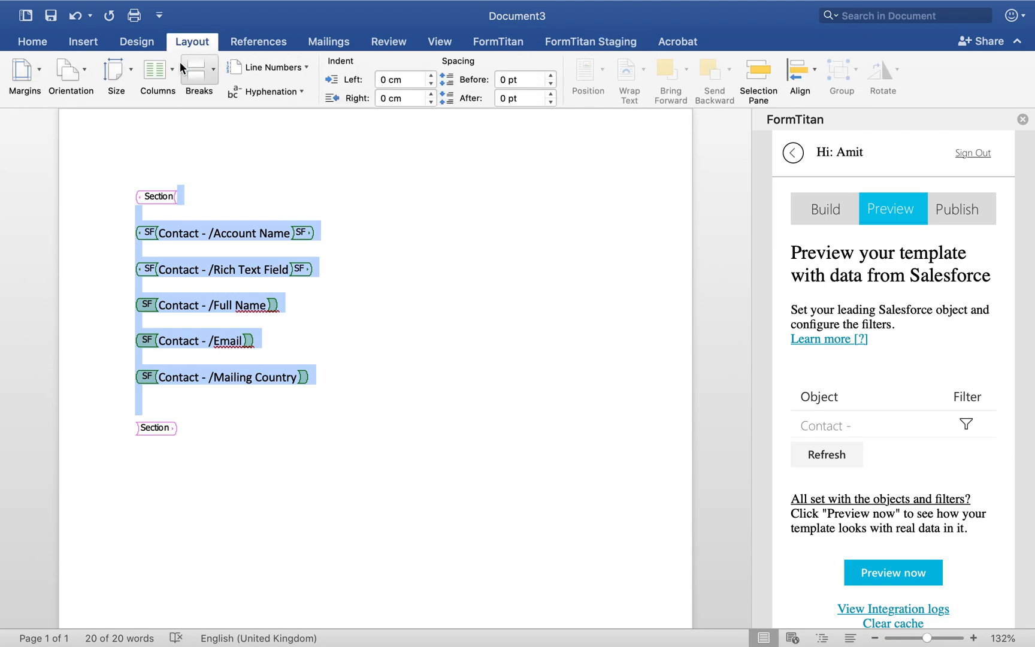
{"action": "left_click", "coordinate": [172, 72]}
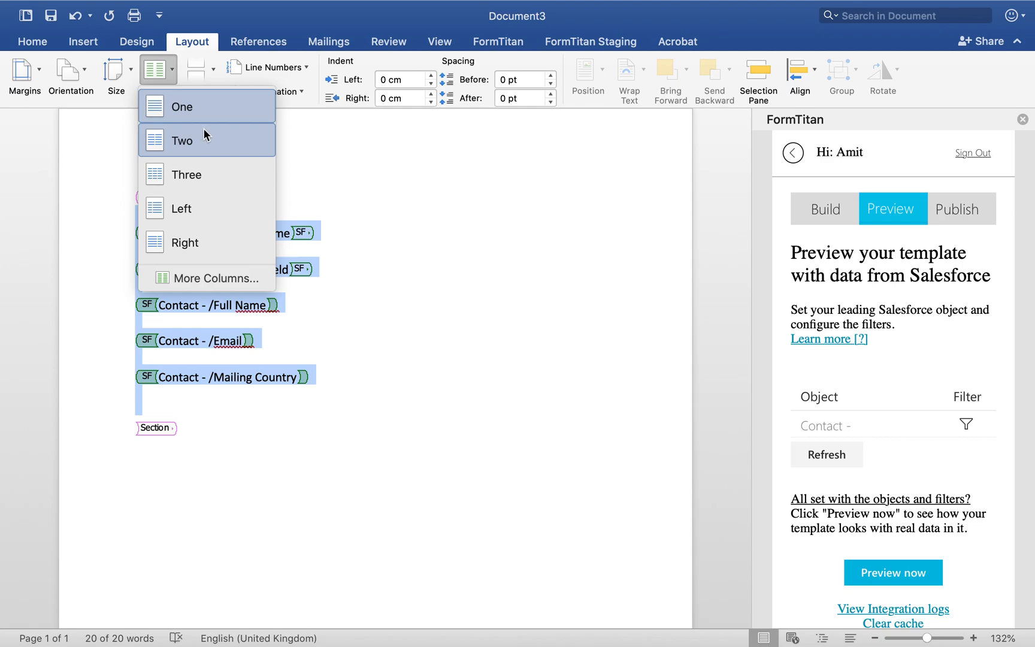
{"action": "left_click", "coordinate": [435, 417]}
{"action": "left_click", "coordinate": [322, 449]}
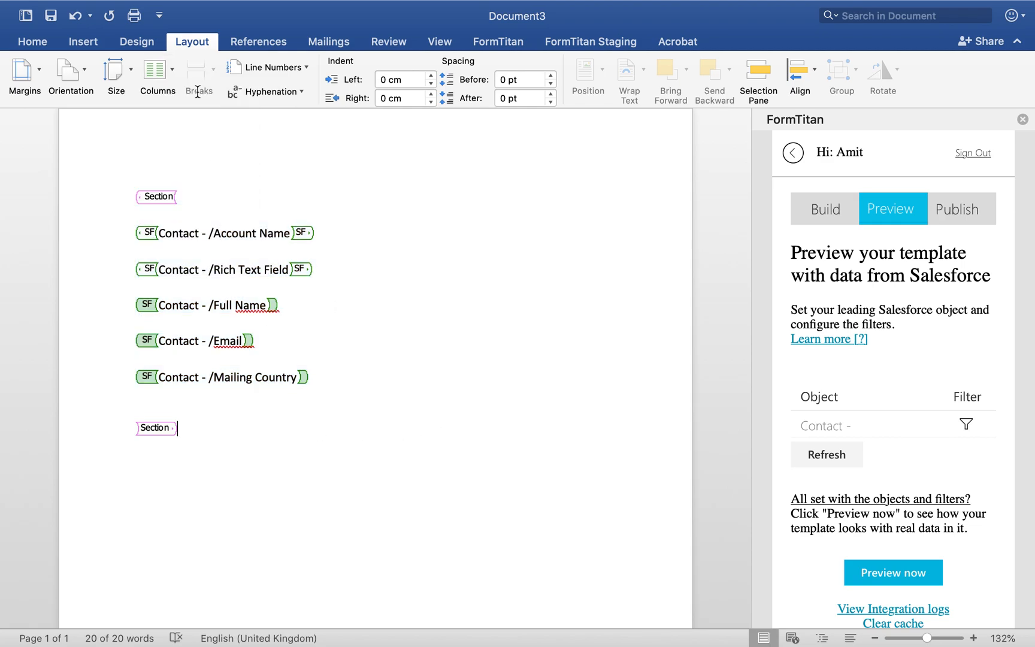
{"action": "left_click", "coordinate": [167, 87]}
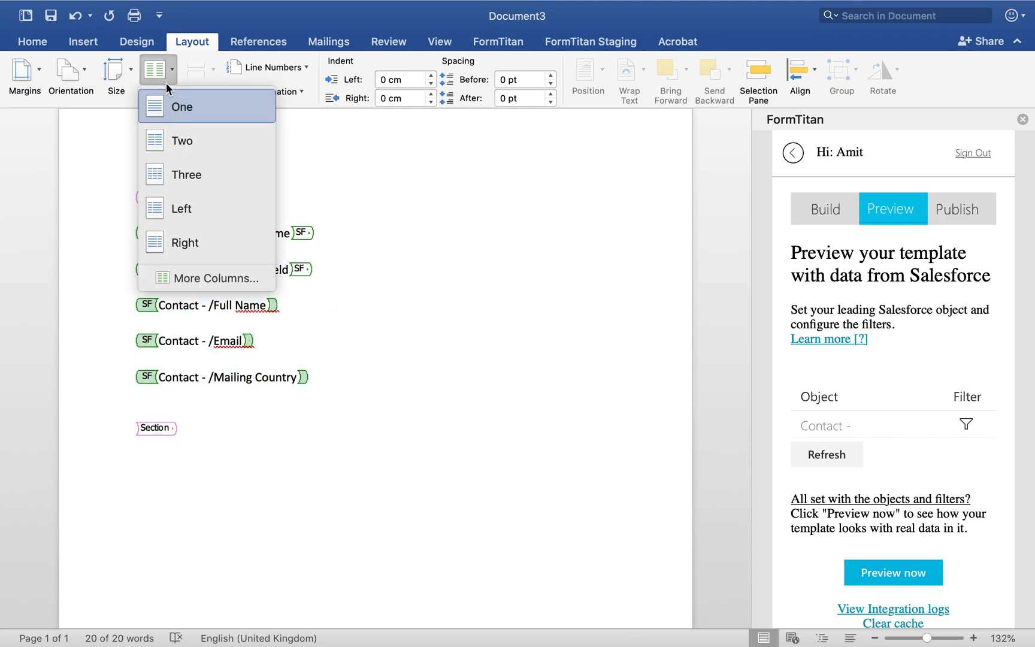
{"action": "left_click", "coordinate": [199, 176]}
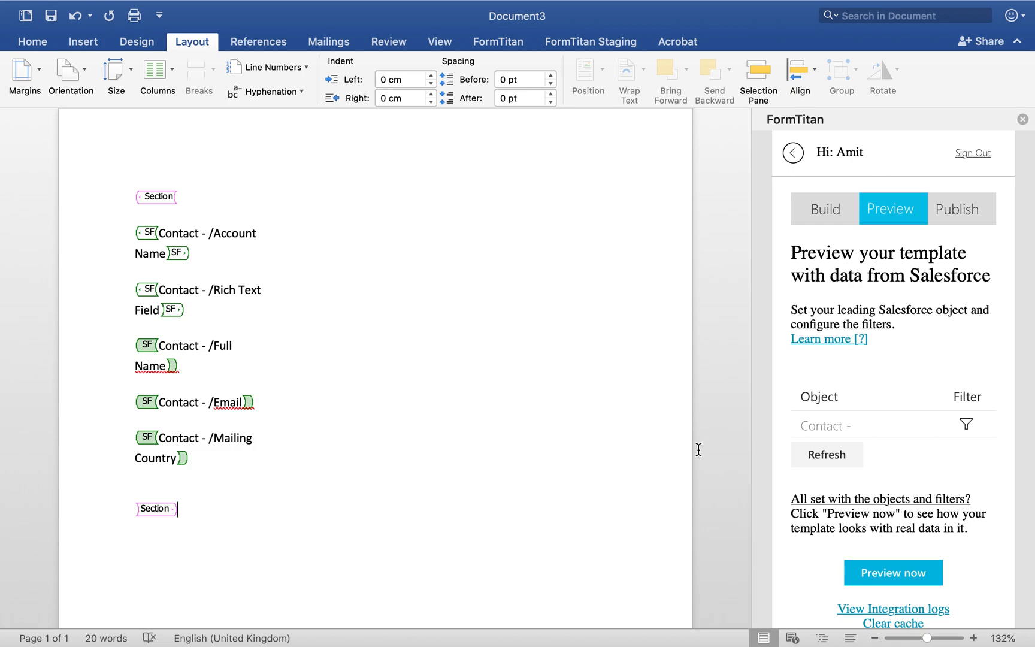
Step: Preview the three-column template with Salesforce data and examine how the contacts are arranged across the columns
{"action": "left_click", "coordinate": [920, 576]}
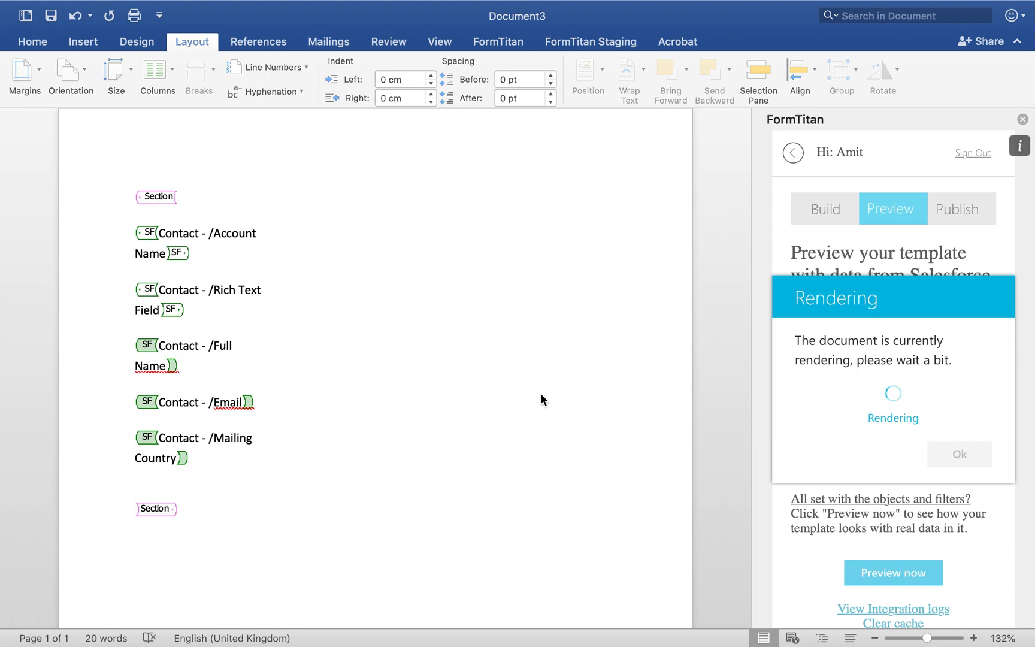
{"action": "scroll", "coordinate": [540, 394], "scroll_direction": "down", "scroll_amount": 3}
{"action": "scroll", "coordinate": [540, 394], "scroll_direction": "up", "scroll_amount": 2}
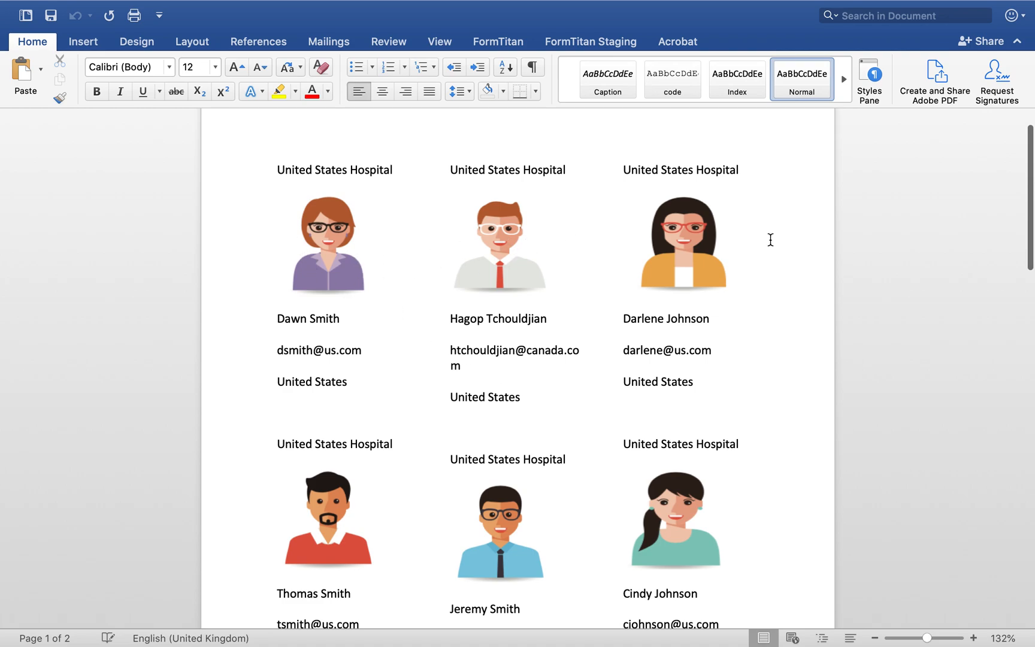
{"action": "scroll", "coordinate": [482, 400], "scroll_direction": "down", "scroll_amount": 2}
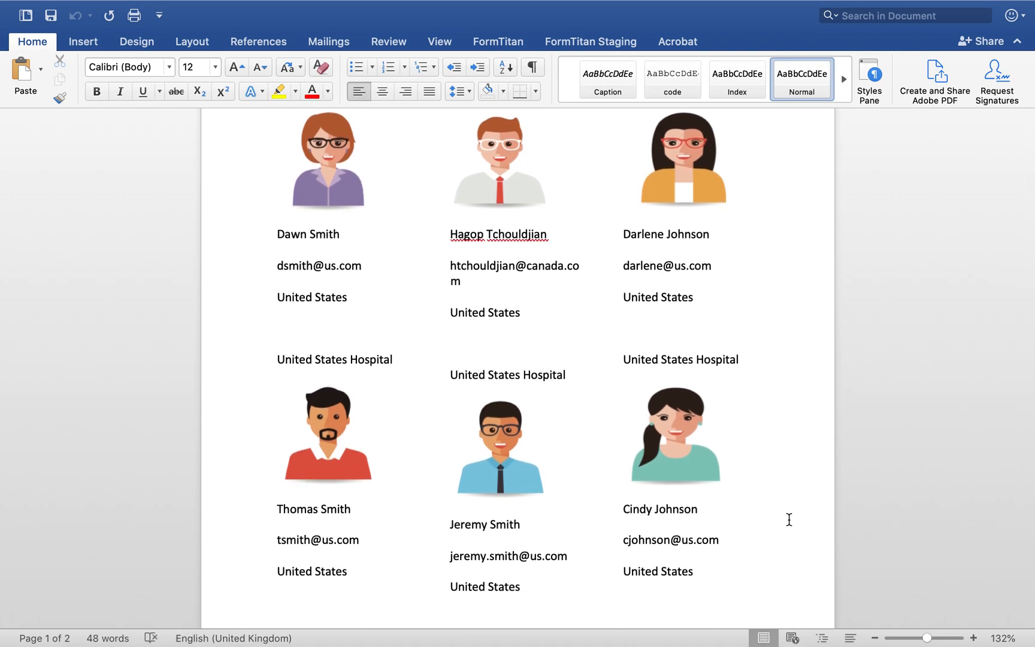
{"action": "scroll", "coordinate": [788, 519], "scroll_direction": "up", "scroll_amount": 3}
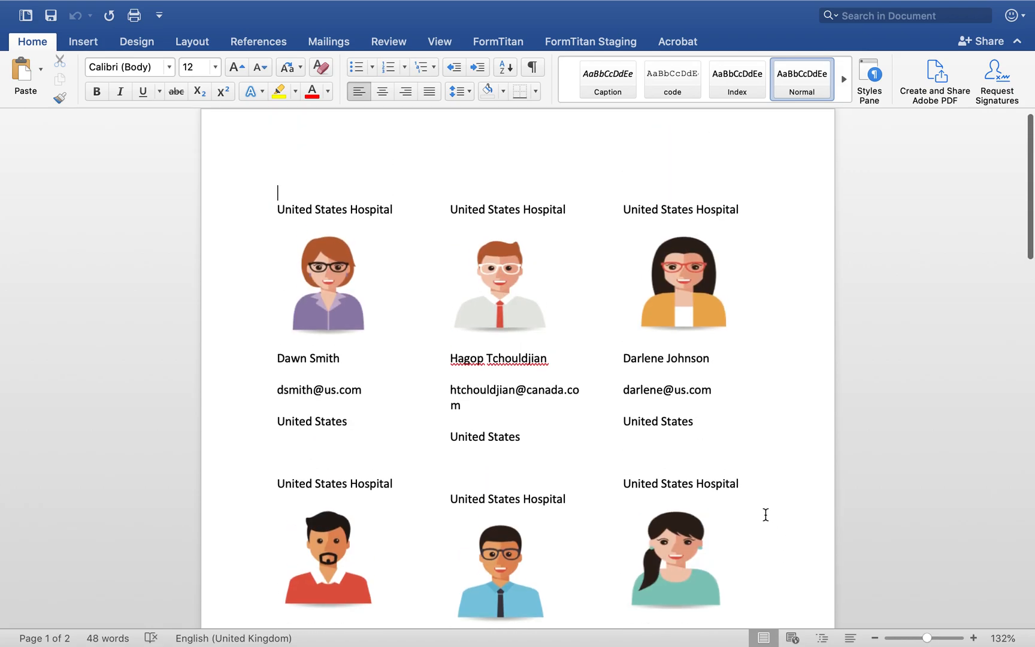
{"action": "mouse_move", "coordinate": [133, 6]}
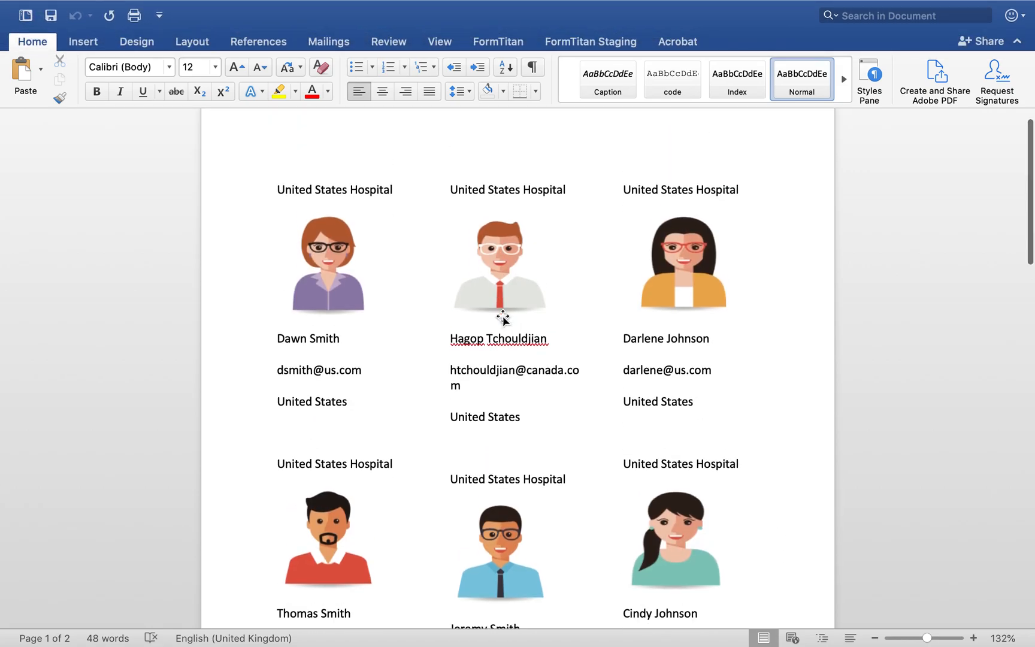
{"action": "scroll", "coordinate": [503, 315], "scroll_direction": "down", "scroll_amount": 5}
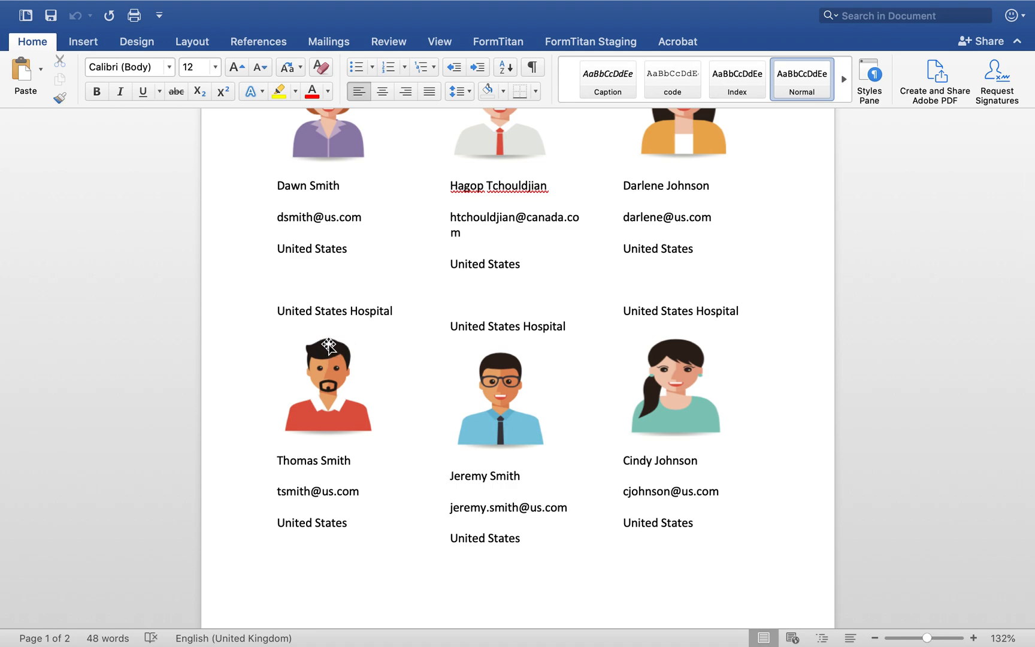
{"action": "scroll", "coordinate": [328, 345], "scroll_direction": "up", "scroll_amount": 1}
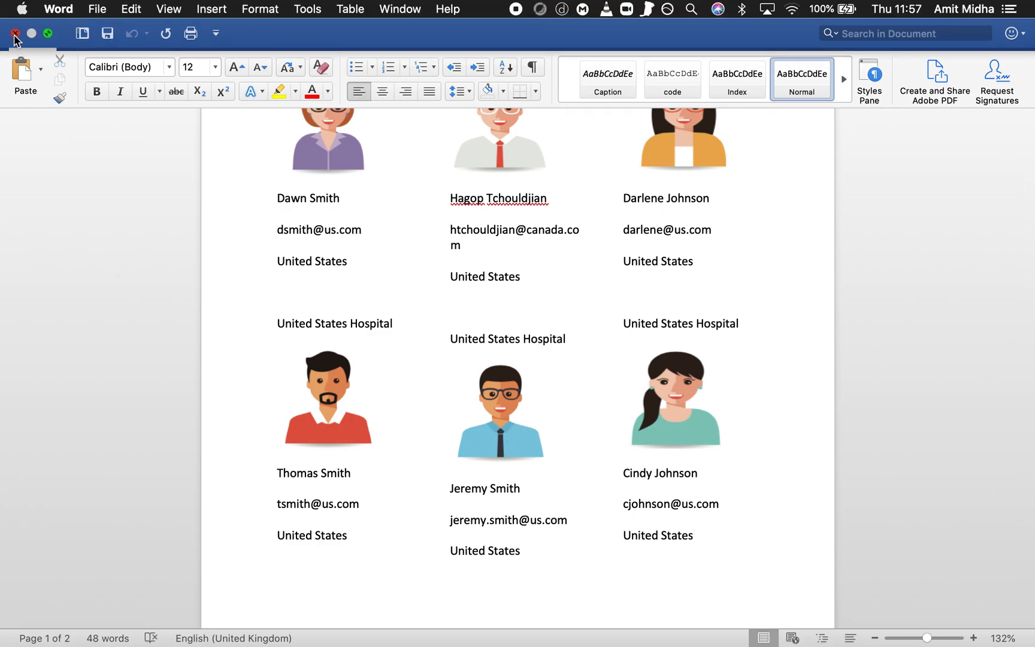
Step: Close the preview document and add an empty line below the Mailing Country field in the template
{"action": "left_click", "coordinate": [14, 36]}
{"action": "left_click", "coordinate": [221, 452]}
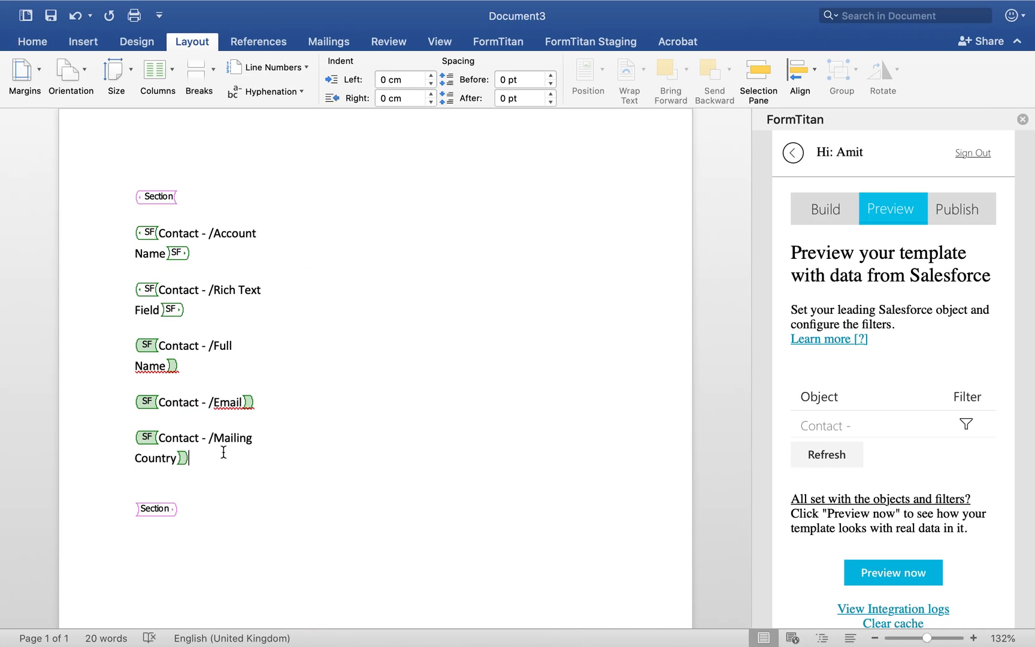
{"action": "key", "text": "Return"}
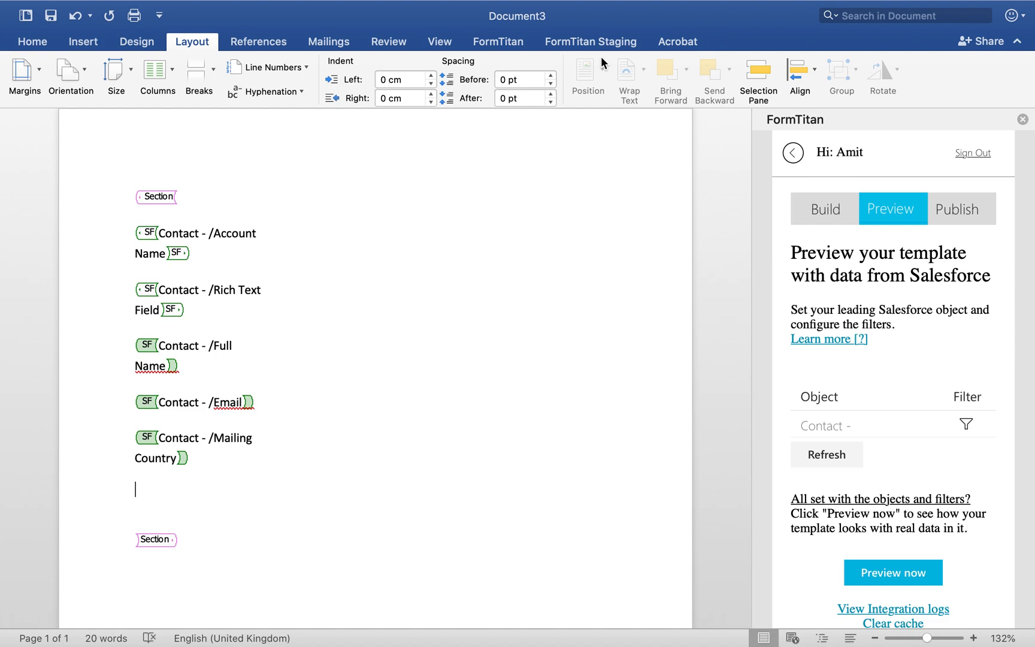
Step: Start a new code on the empty line with type QR Code, object Contact and size 80
{"action": "left_click", "coordinate": [600, 46]}
{"action": "left_click", "coordinate": [539, 96]}
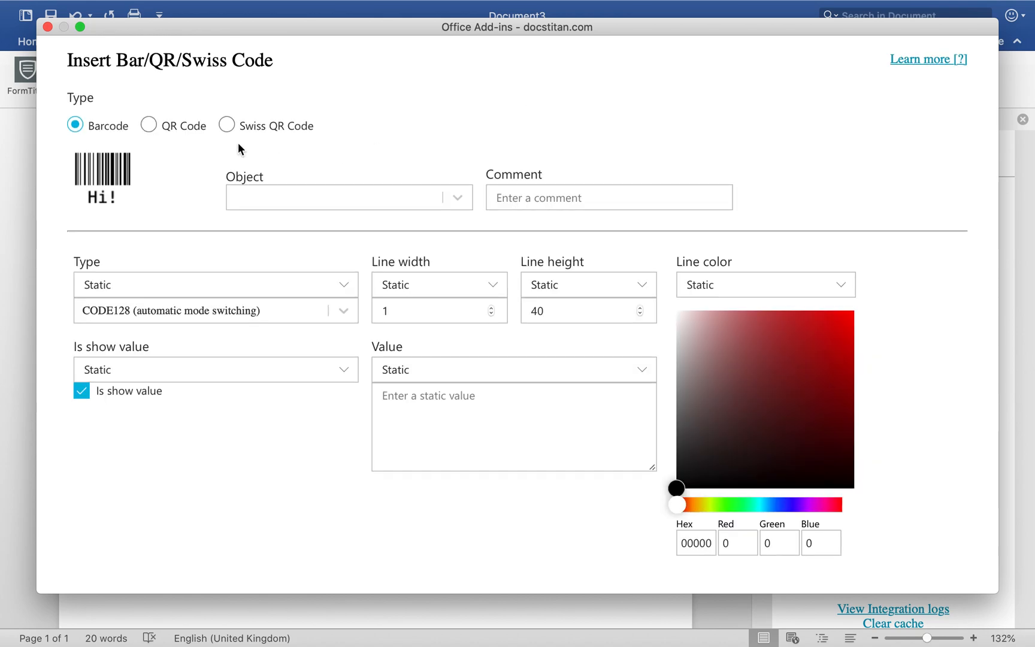
{"action": "left_click", "coordinate": [167, 126]}
{"action": "left_click", "coordinate": [413, 208]}
{"action": "left_click", "coordinate": [334, 241]}
{"action": "key", "text": "shift+Tab"}
{"action": "type", "text": "80"}
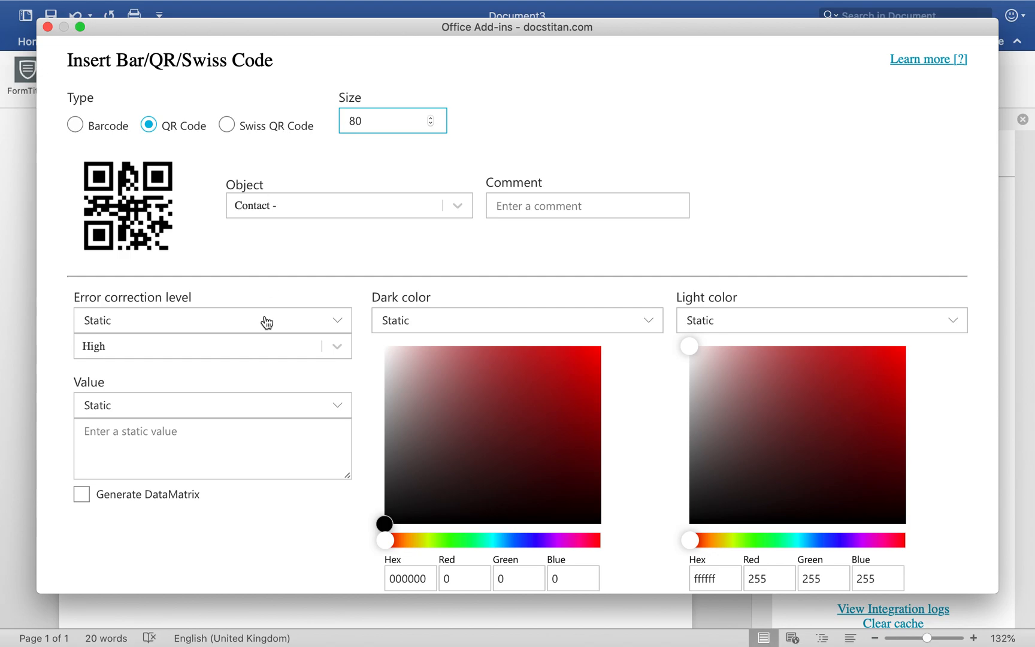
Step: Set the QR code's value to the Account ID field and insert it into the Contact section
{"action": "left_click", "coordinate": [216, 416]}
{"action": "left_click", "coordinate": [160, 460]}
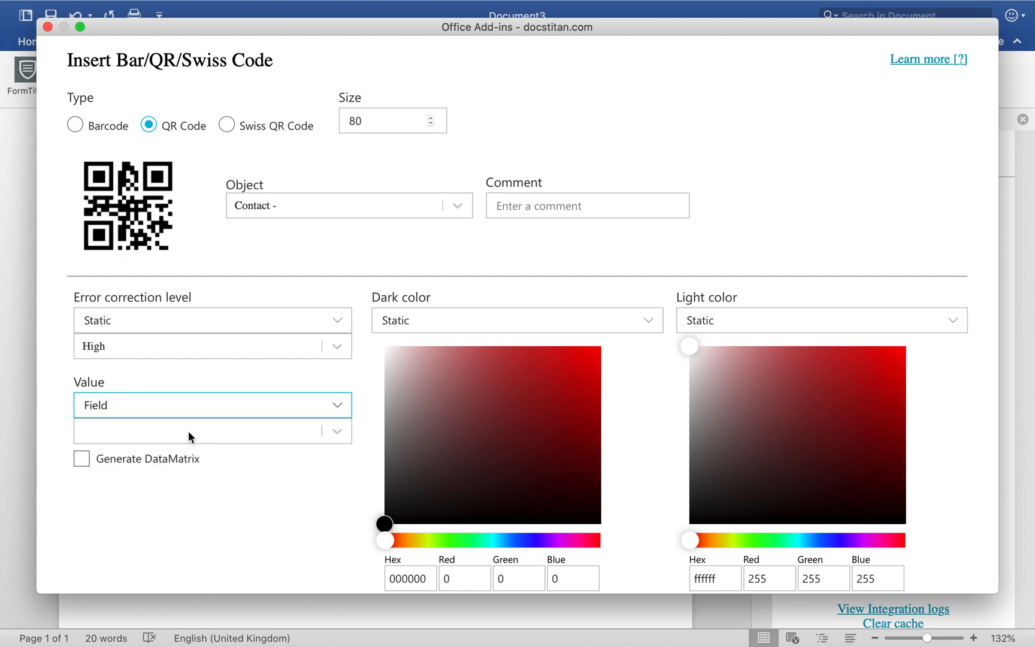
{"action": "left_click", "coordinate": [189, 431]}
{"action": "left_click", "coordinate": [169, 469]}
{"action": "scroll", "coordinate": [436, 520], "scroll_direction": "down", "scroll_amount": 4}
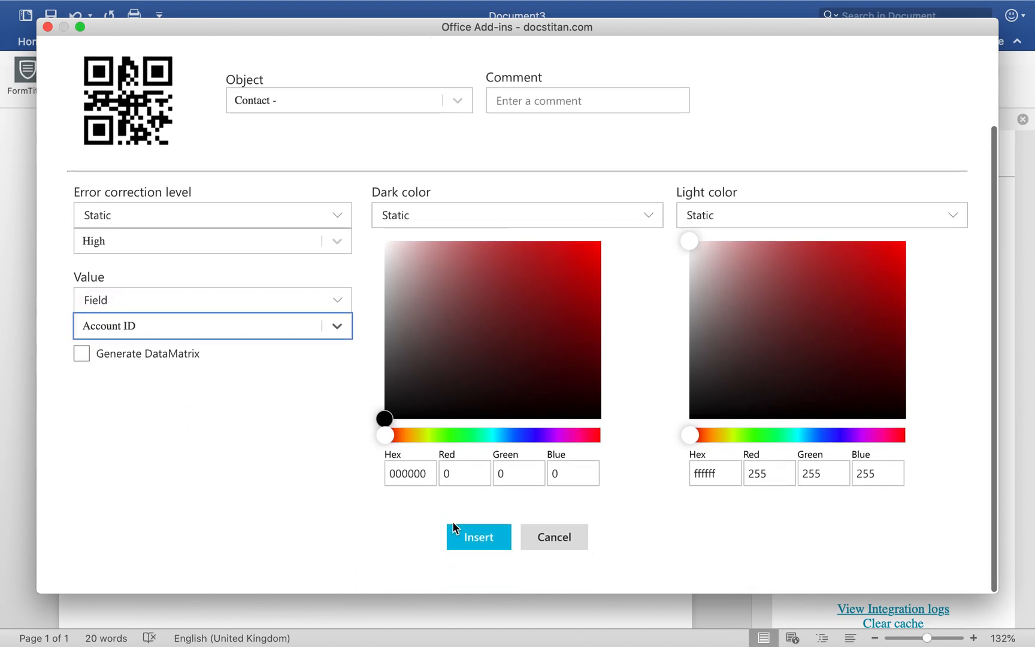
{"action": "left_click", "coordinate": [469, 539]}
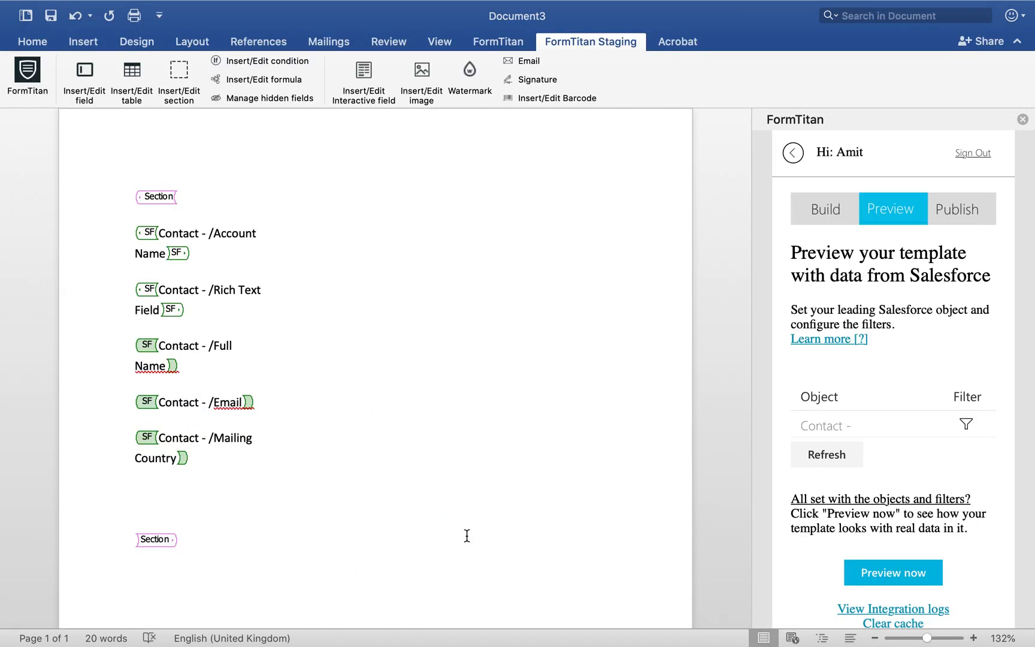
Step: Preview the template with Salesforce data, examine the QR codes under each contact, and close the preview document
{"action": "scroll", "coordinate": [461, 429], "scroll_direction": "up", "scroll_amount": 5}
{"action": "left_click", "coordinate": [464, 422]}
{"action": "left_click", "coordinate": [881, 573]}
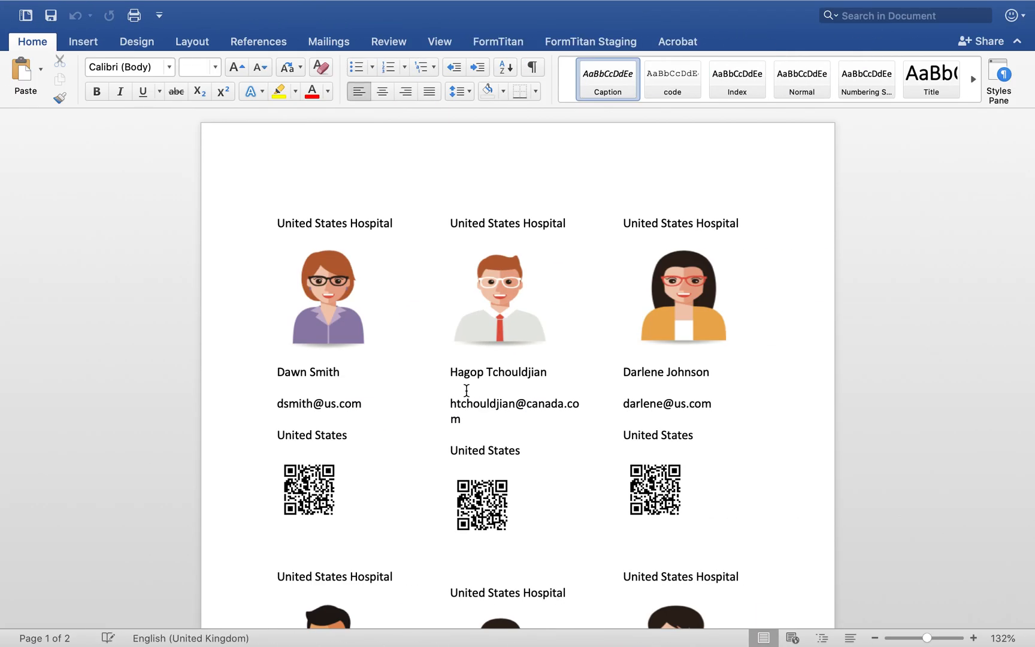
{"action": "scroll", "coordinate": [466, 395], "scroll_direction": "down", "scroll_amount": 10}
{"action": "scroll", "coordinate": [466, 391], "scroll_direction": "up", "scroll_amount": 12}
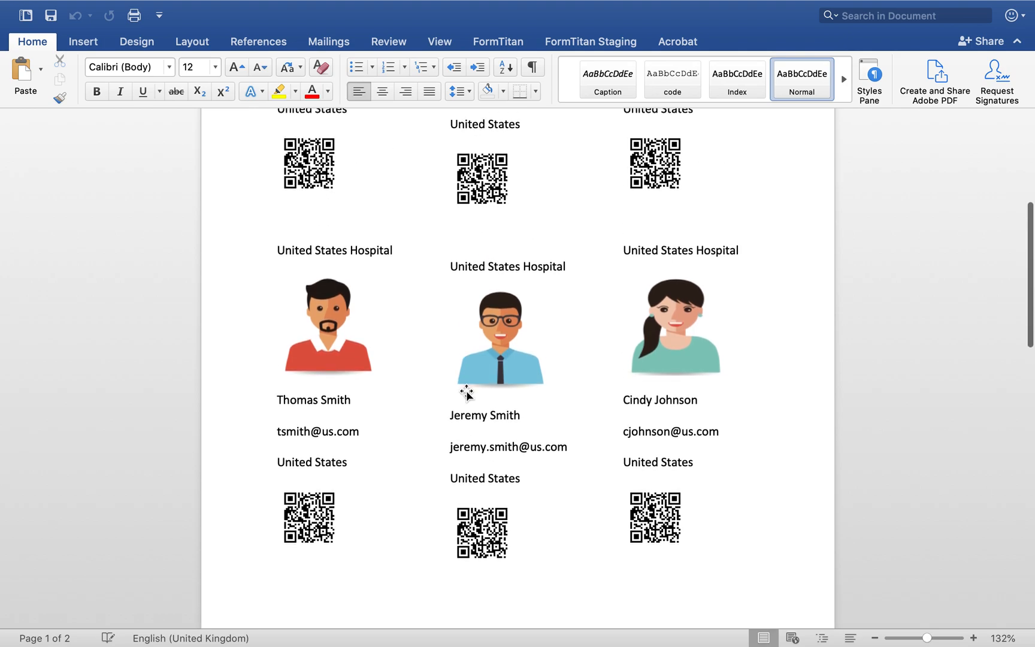
{"action": "scroll", "coordinate": [469, 272], "scroll_direction": "up", "scroll_amount": 3}
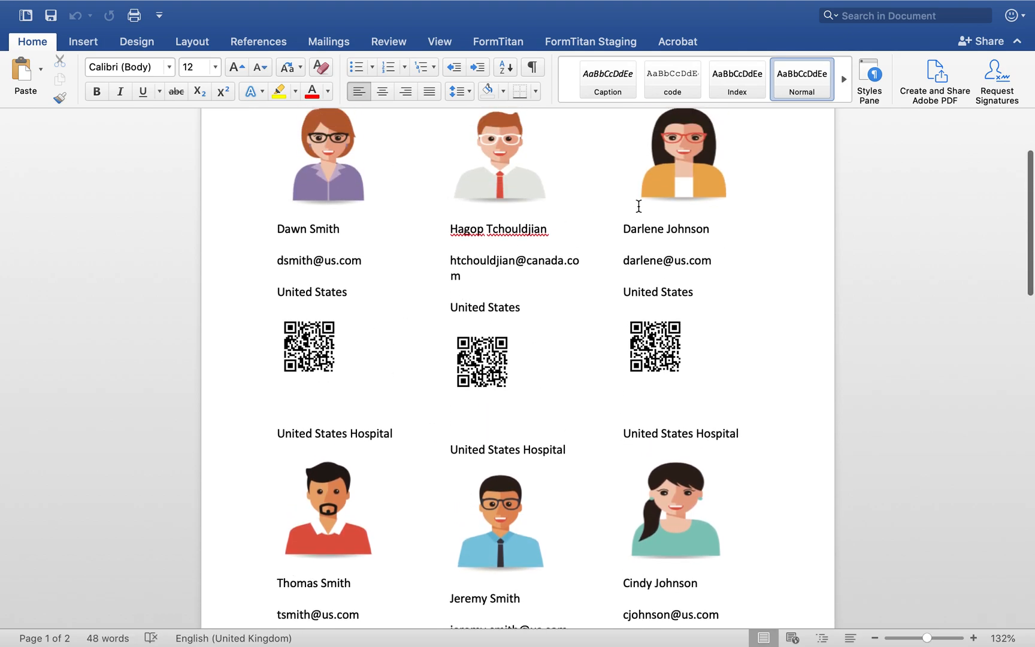
{"action": "scroll", "coordinate": [645, 473], "scroll_direction": "up", "scroll_amount": 4}
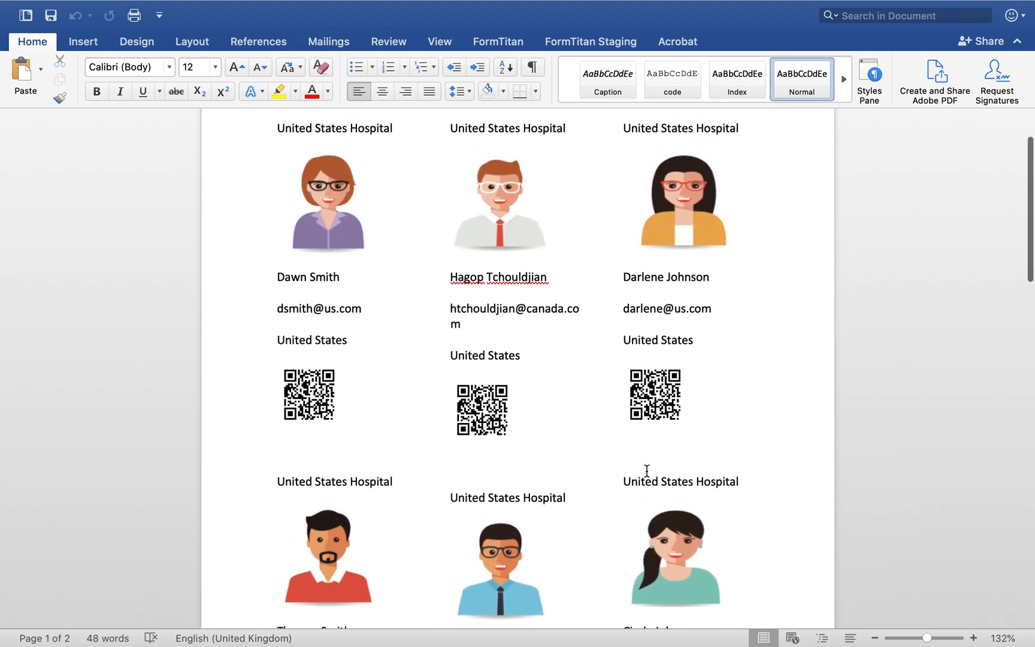
{"action": "scroll", "coordinate": [615, 396], "scroll_direction": "down", "scroll_amount": 8}
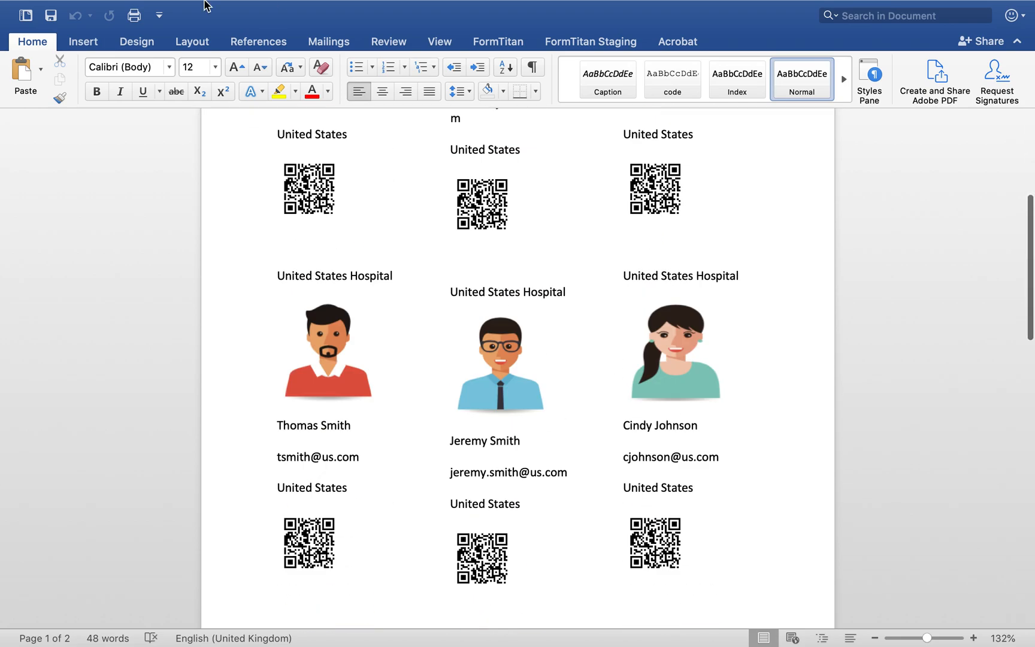
{"action": "mouse_move", "coordinate": [207, 3]}
{"action": "left_click", "coordinate": [15, 35]}
Step: Add an empty line below the opening Section tag and open the field insertion dialog for it
{"action": "scroll", "coordinate": [327, 245], "scroll_direction": "up", "scroll_amount": 3}
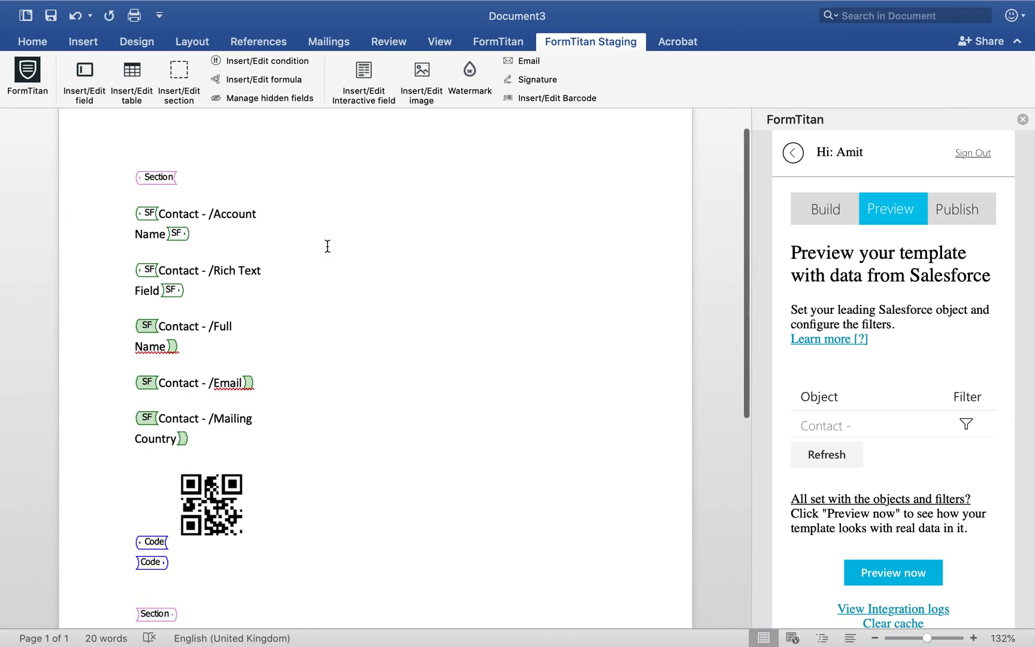
{"action": "key", "text": "Return"}
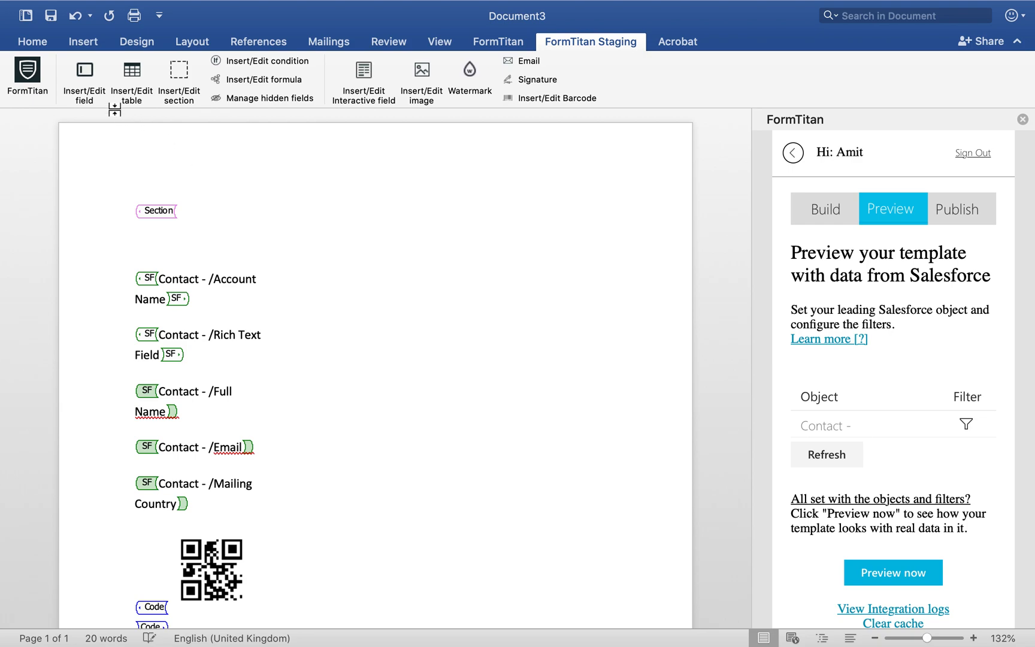
{"action": "left_click", "coordinate": [83, 87]}
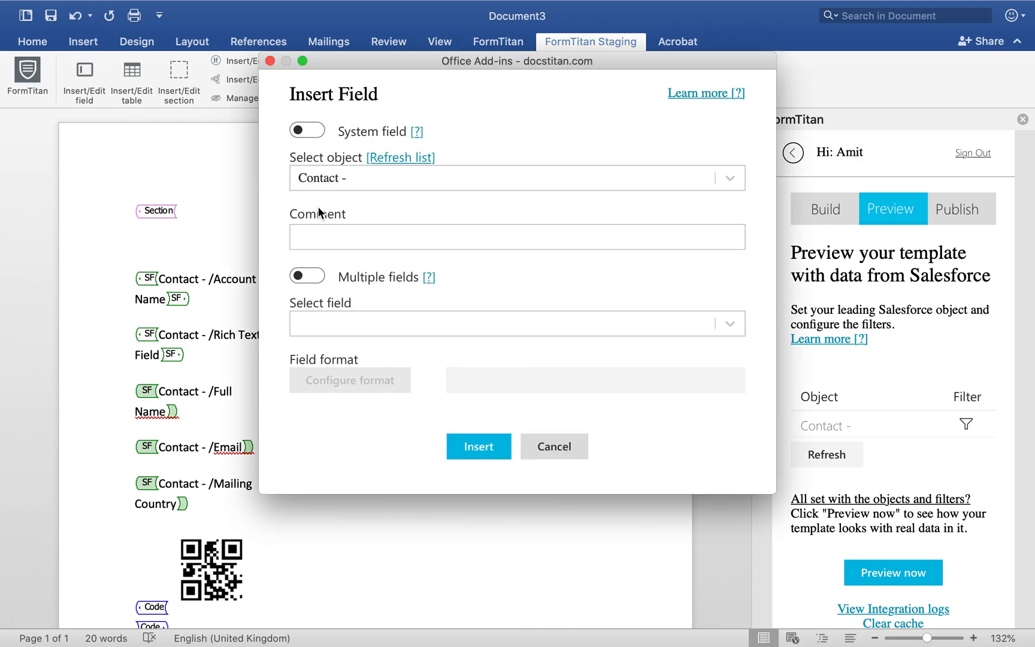
{"action": "left_click", "coordinate": [371, 328]}
{"action": "left_click", "coordinate": [347, 362]}
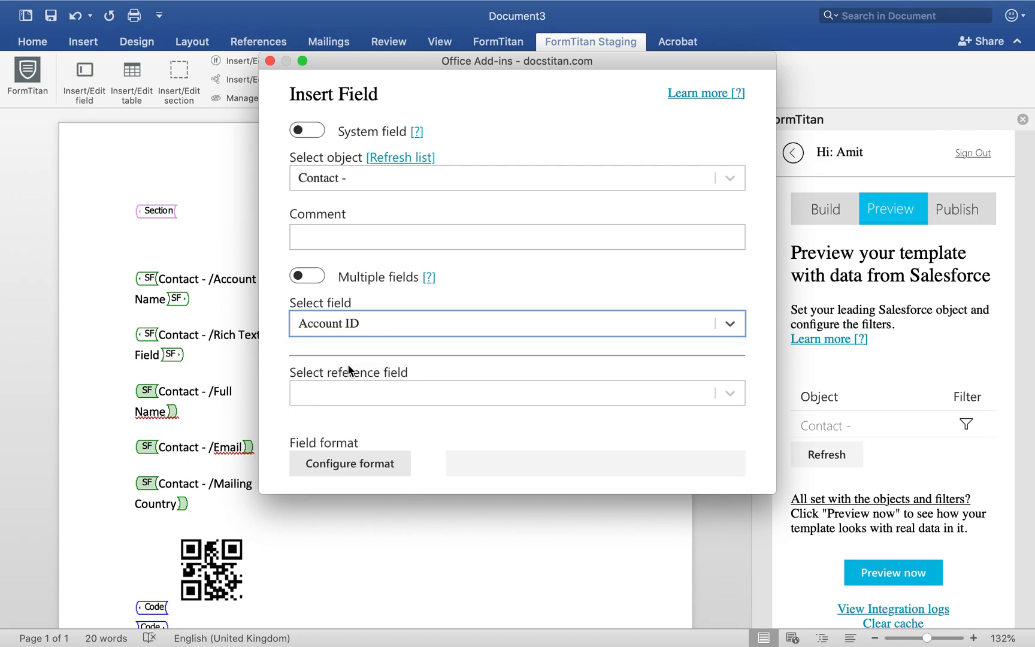
{"action": "left_click", "coordinate": [389, 392]}
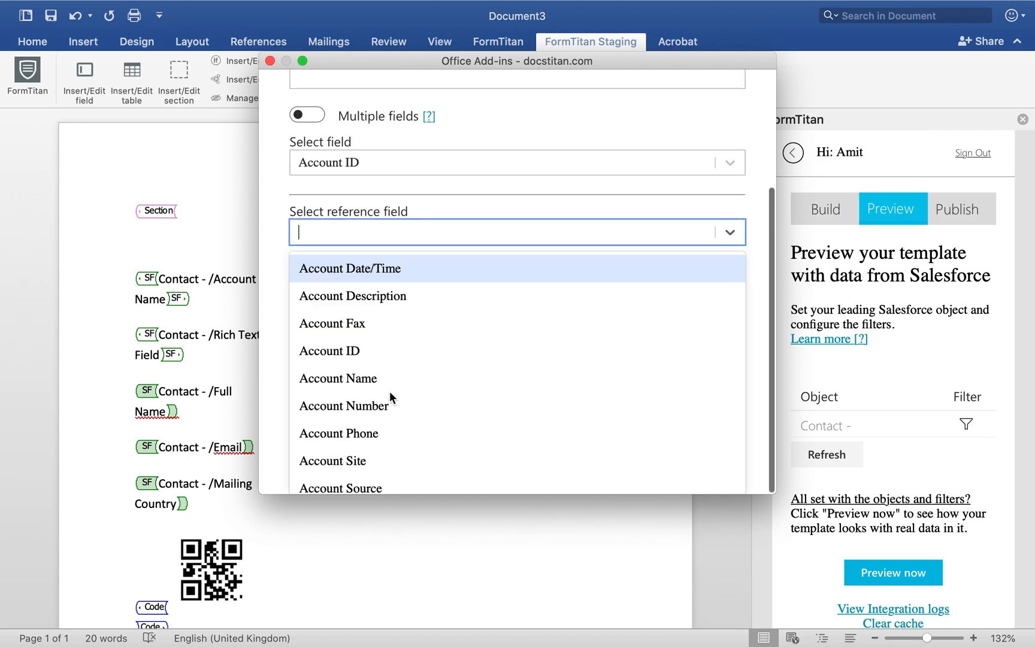
Step: Choose the Contact object's Titan Subscription Number field and insert it above the Account Name field
{"action": "left_click", "coordinate": [401, 164]}
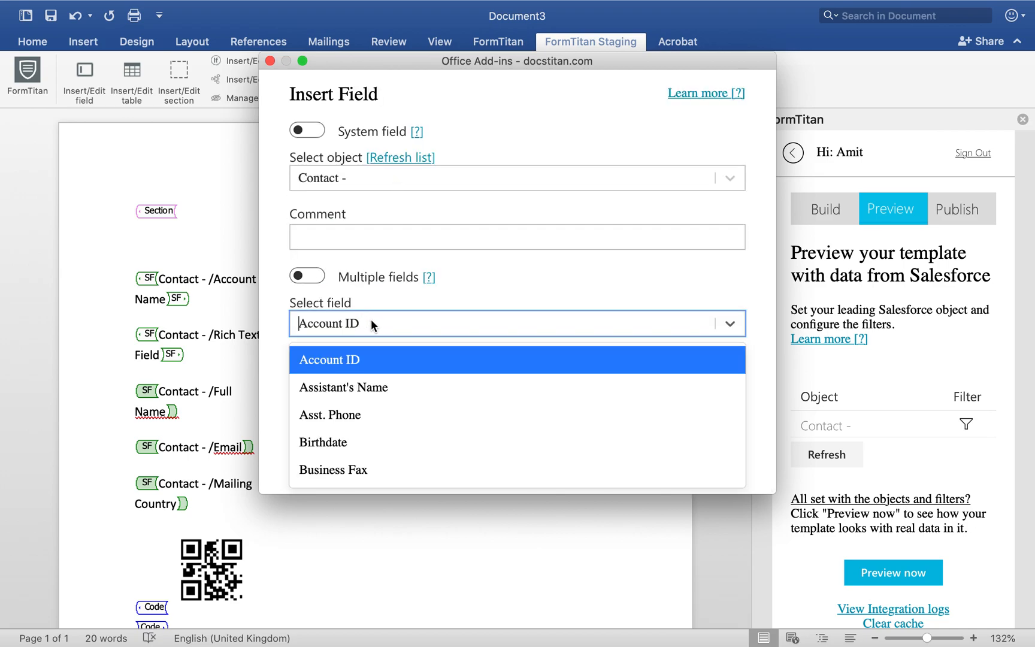
{"action": "type", "text": "Titan"}
{"action": "left_click", "coordinate": [431, 383]}
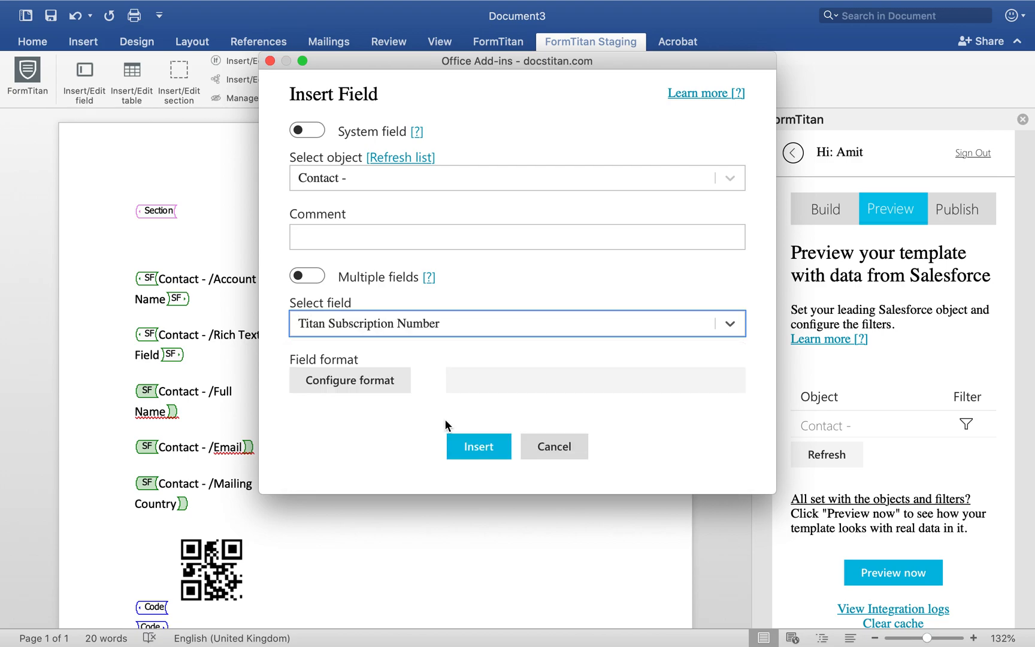
{"action": "left_click", "coordinate": [478, 445]}
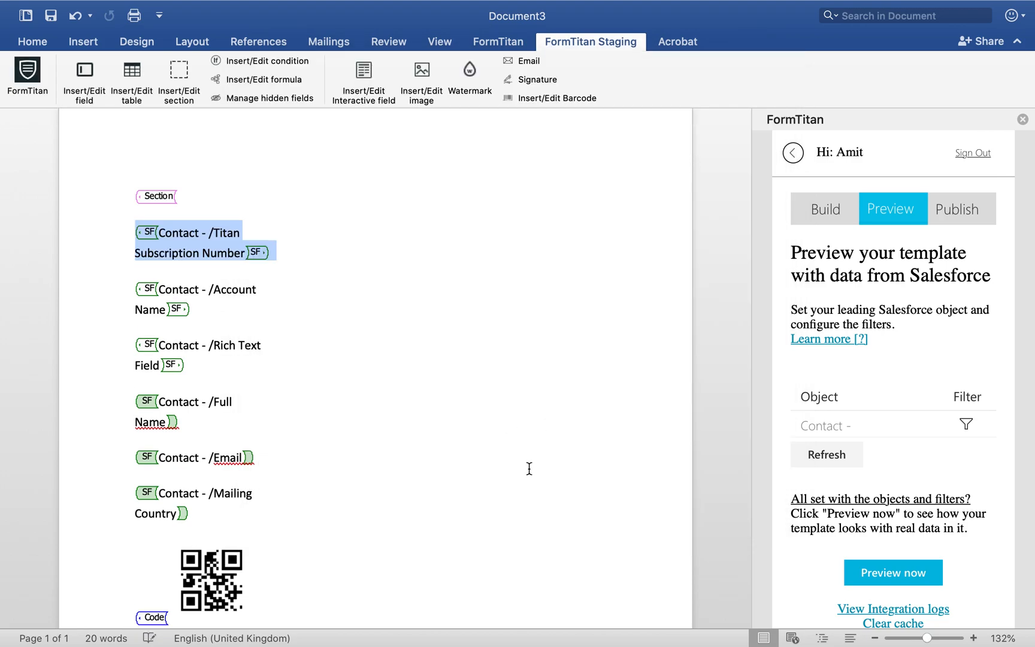
Step: Preview the template with the Titan Subscription Number field, check how contacts flow across columns and pages, and close the preview
{"action": "left_click", "coordinate": [528, 469]}
{"action": "left_click", "coordinate": [869, 563]}
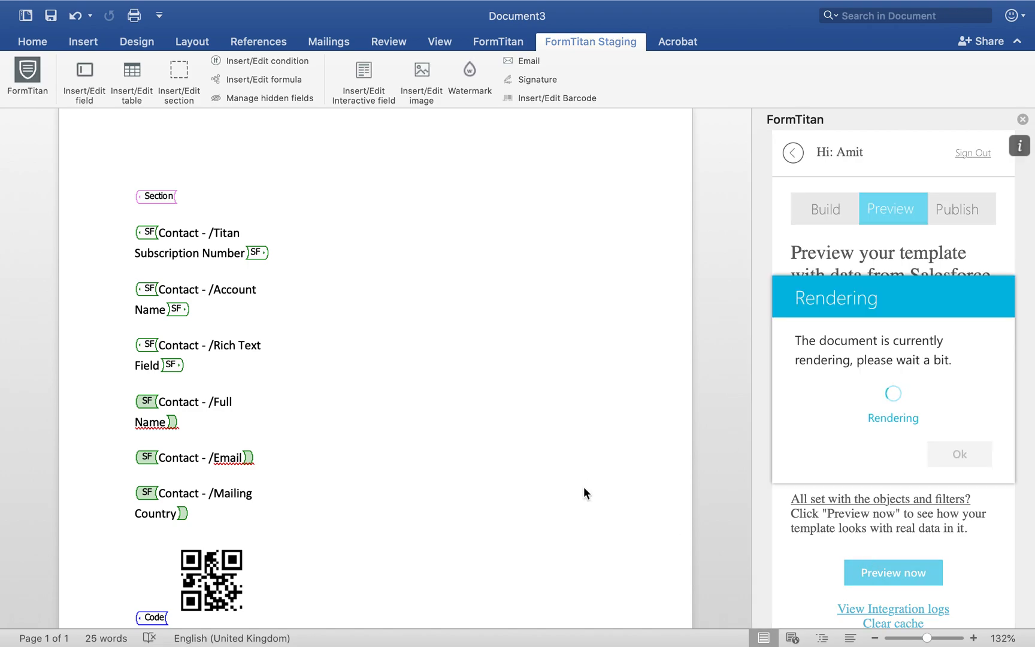
{"action": "scroll", "coordinate": [582, 489], "scroll_direction": "down", "scroll_amount": 3}
{"action": "scroll", "coordinate": [581, 492], "scroll_direction": "down", "scroll_amount": 12}
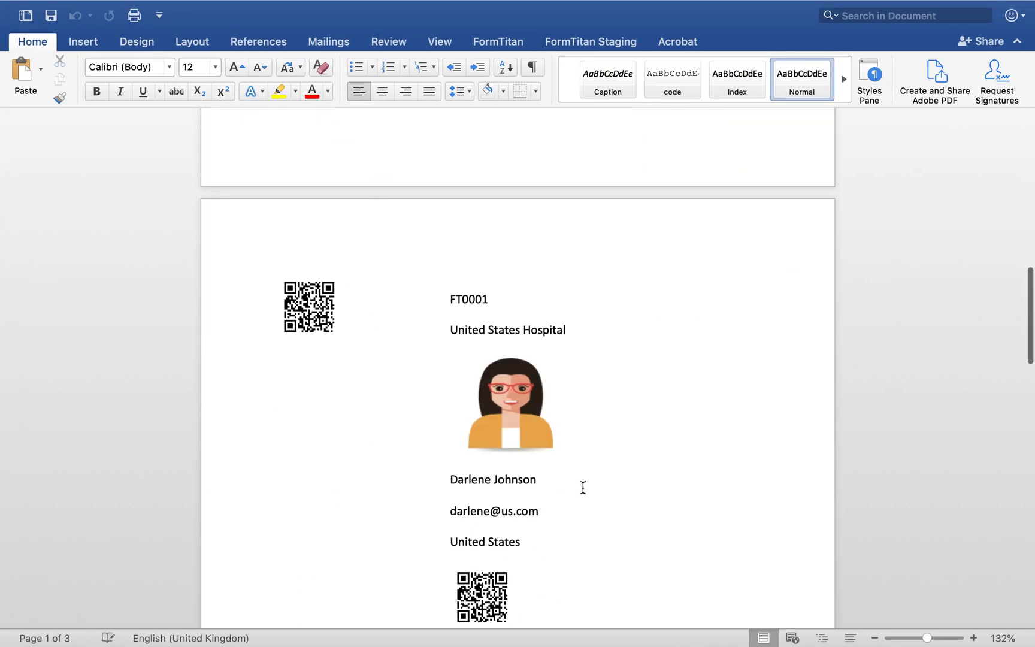
{"action": "scroll", "coordinate": [422, 338], "scroll_direction": "up", "scroll_amount": 15}
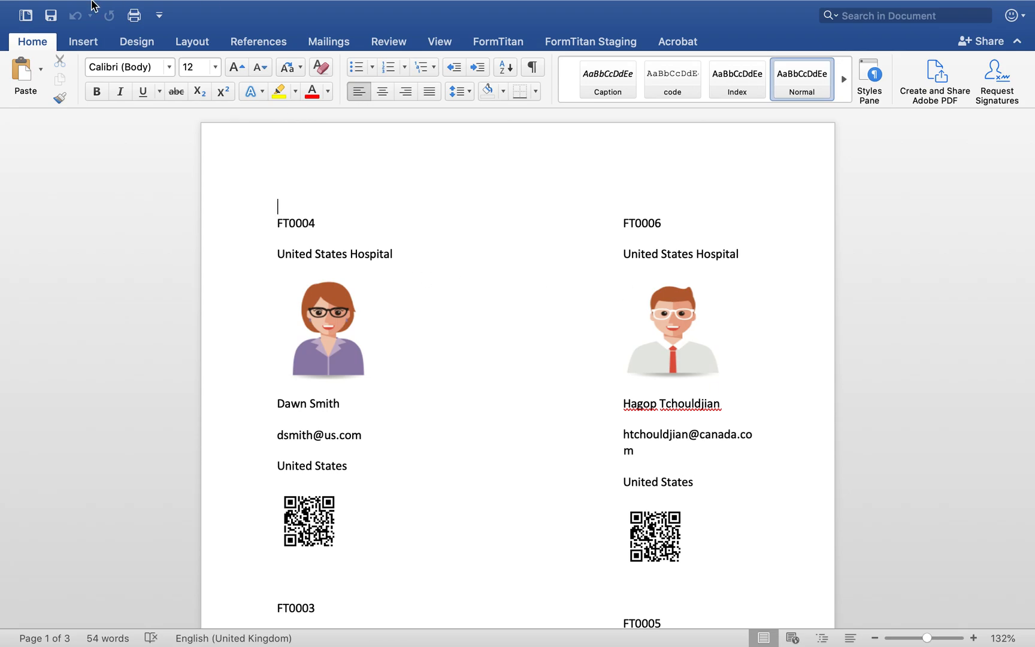
{"action": "left_click", "coordinate": [15, 34]}
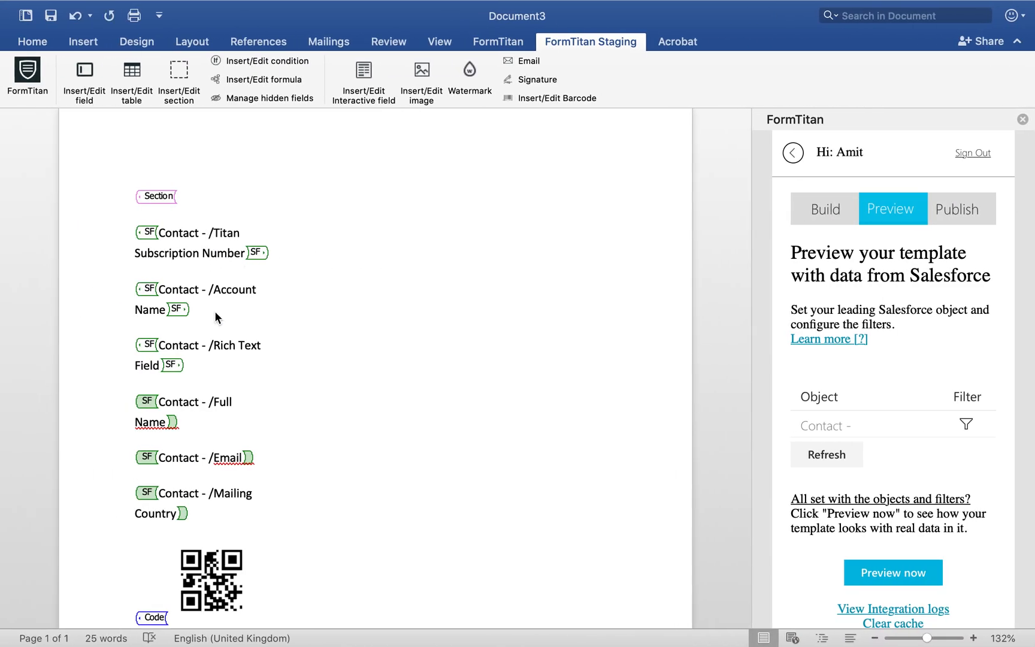
Step: Generate the preview once more, inspect the QR code placement around the page break, and close the preview document
{"action": "scroll", "coordinate": [215, 299], "scroll_direction": "down", "scroll_amount": 1}
{"action": "left_click", "coordinate": [868, 570]}
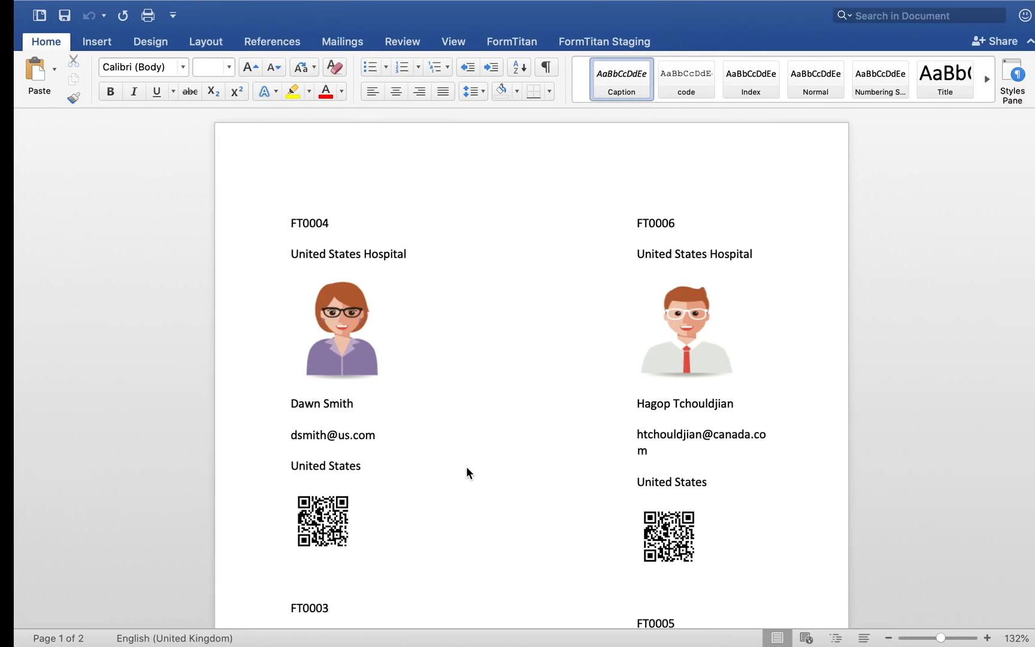
{"action": "scroll", "coordinate": [467, 467], "scroll_direction": "down", "scroll_amount": 15}
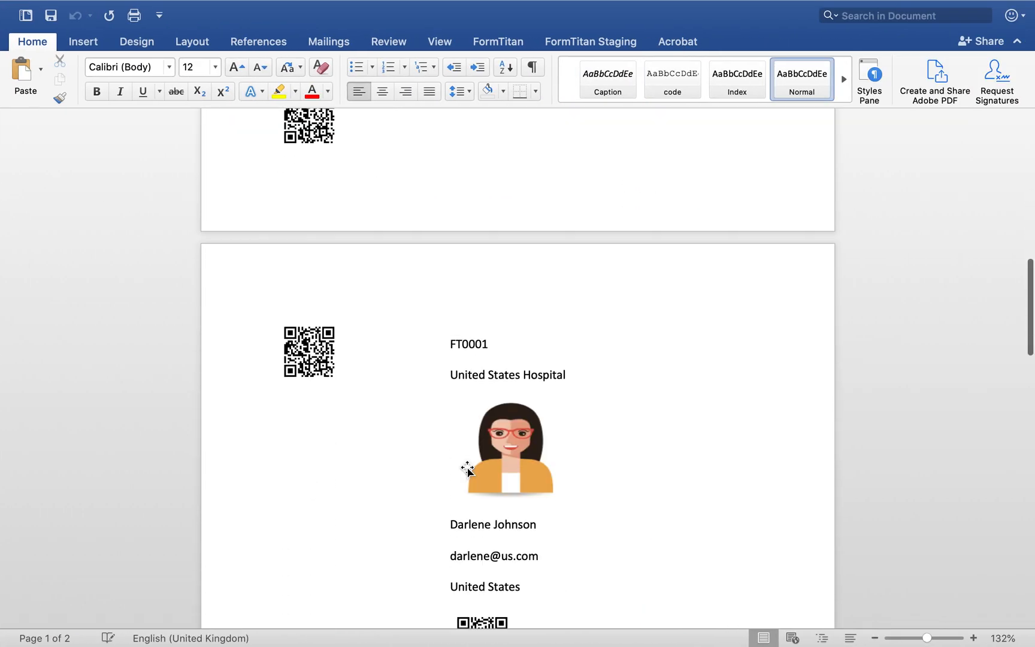
{"action": "left_click", "coordinate": [16, 33]}
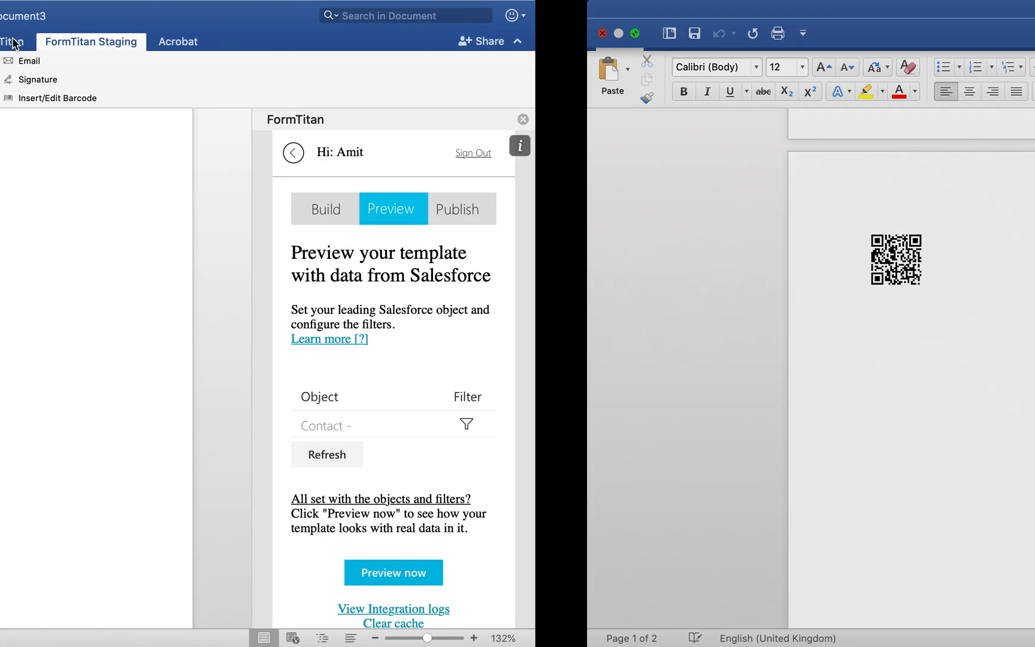
Step: Select the whole template, enable Auto page-break in the Contact section's settings, and save them
{"action": "key", "text": "super+a"}
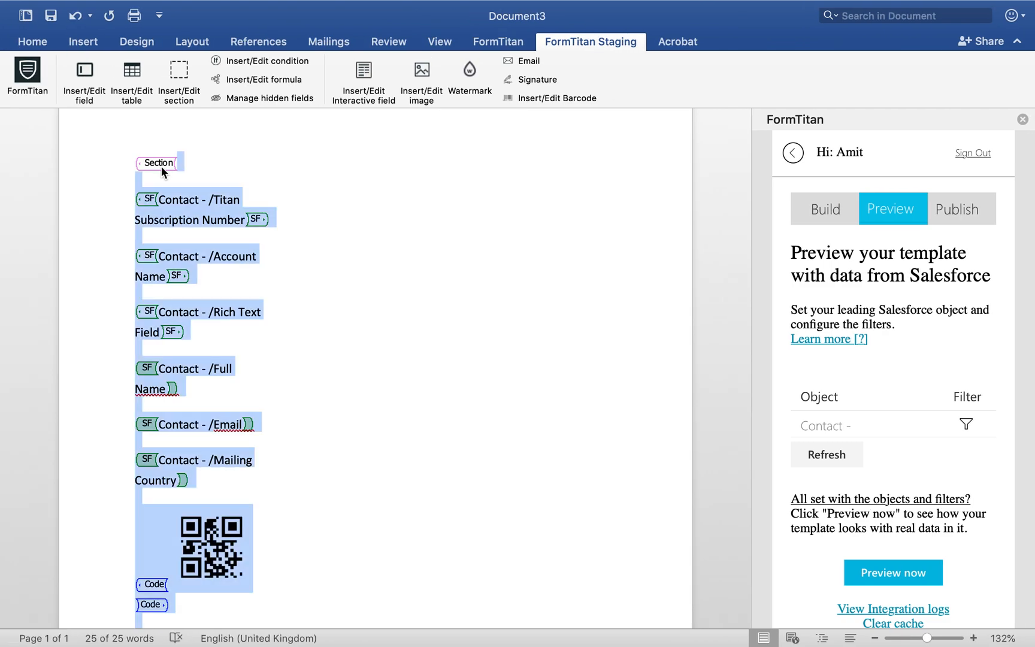
{"action": "left_click", "coordinate": [175, 88]}
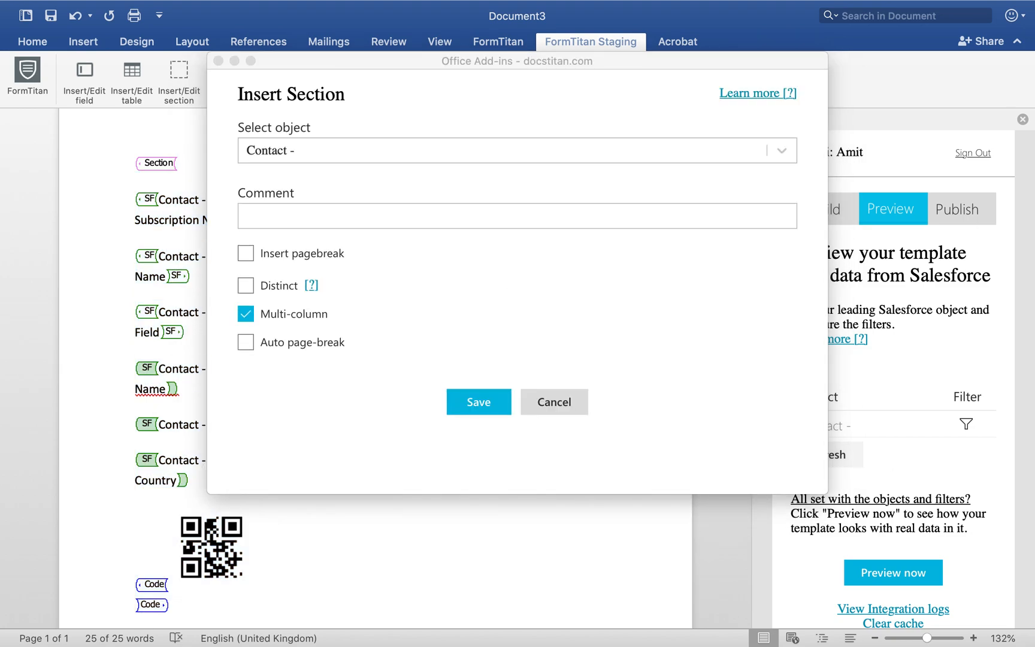
{"action": "left_click", "coordinate": [289, 349]}
{"action": "left_click", "coordinate": [247, 349]}
{"action": "left_click", "coordinate": [247, 350]}
{"action": "left_click", "coordinate": [247, 349]}
{"action": "left_click", "coordinate": [488, 403]}
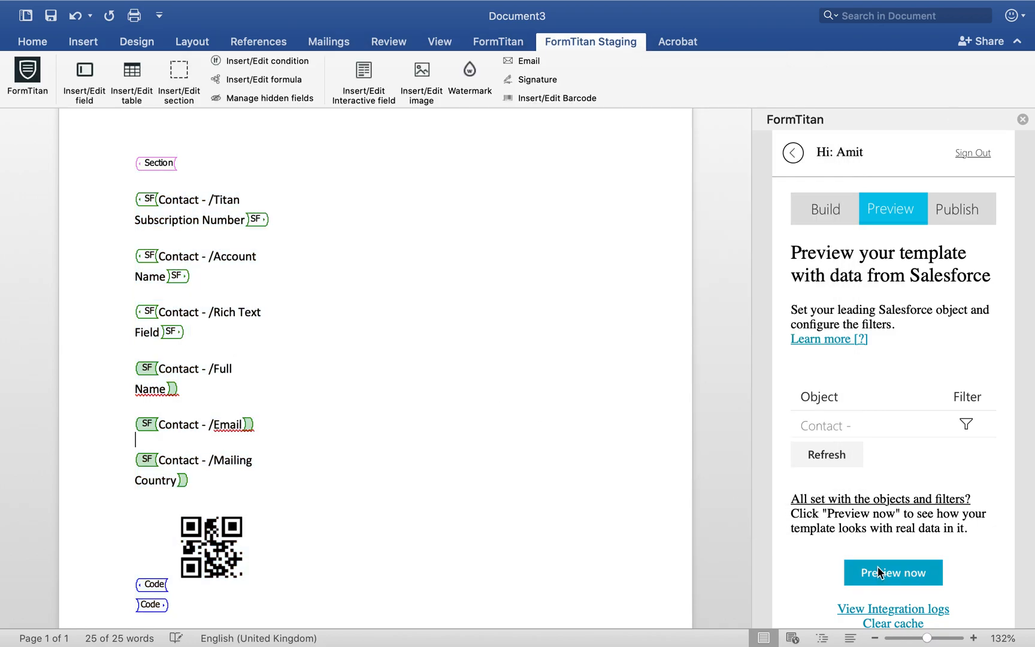
Step: Preview the template with Auto page-break enabled and examine how the contacts are distributed over the pages
{"action": "left_click", "coordinate": [878, 572]}
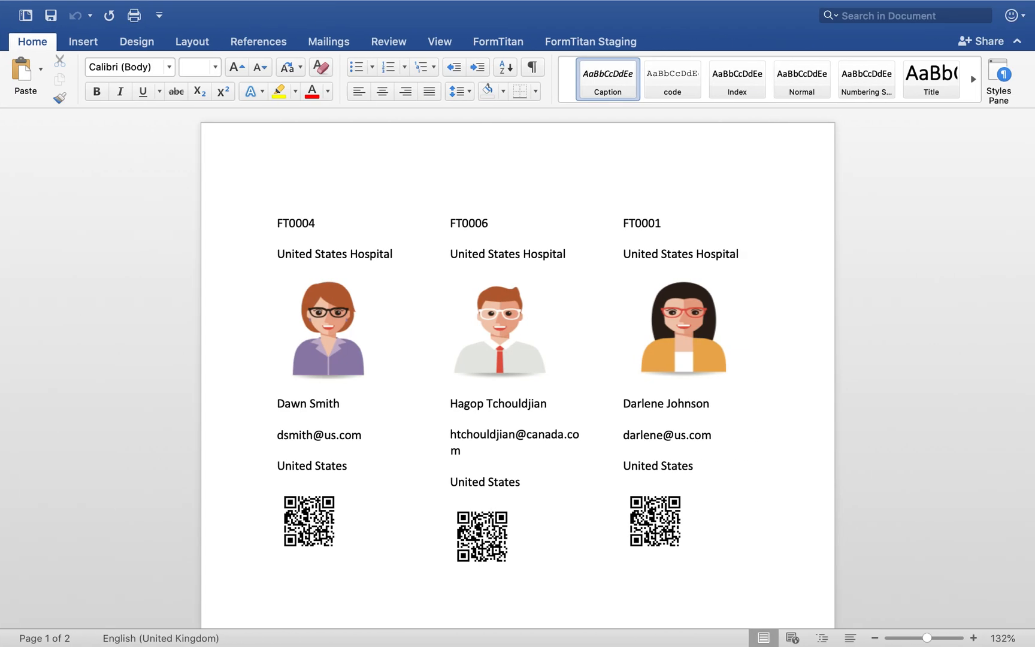
{"action": "scroll", "coordinate": [677, 447], "scroll_direction": "down", "scroll_amount": 15}
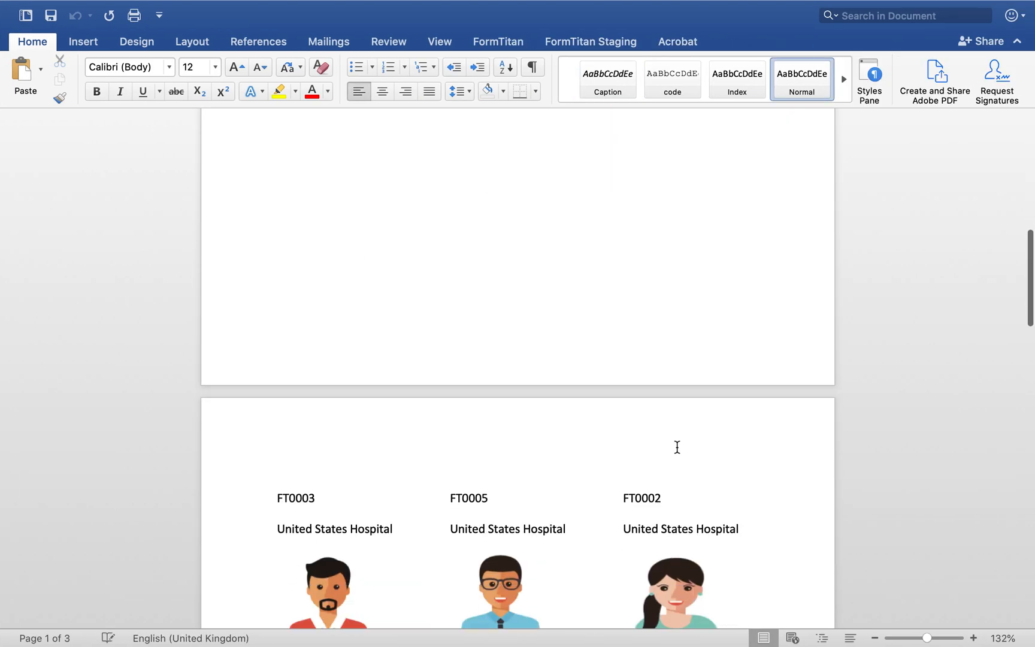
{"action": "scroll", "coordinate": [677, 446], "scroll_direction": "down", "scroll_amount": 2}
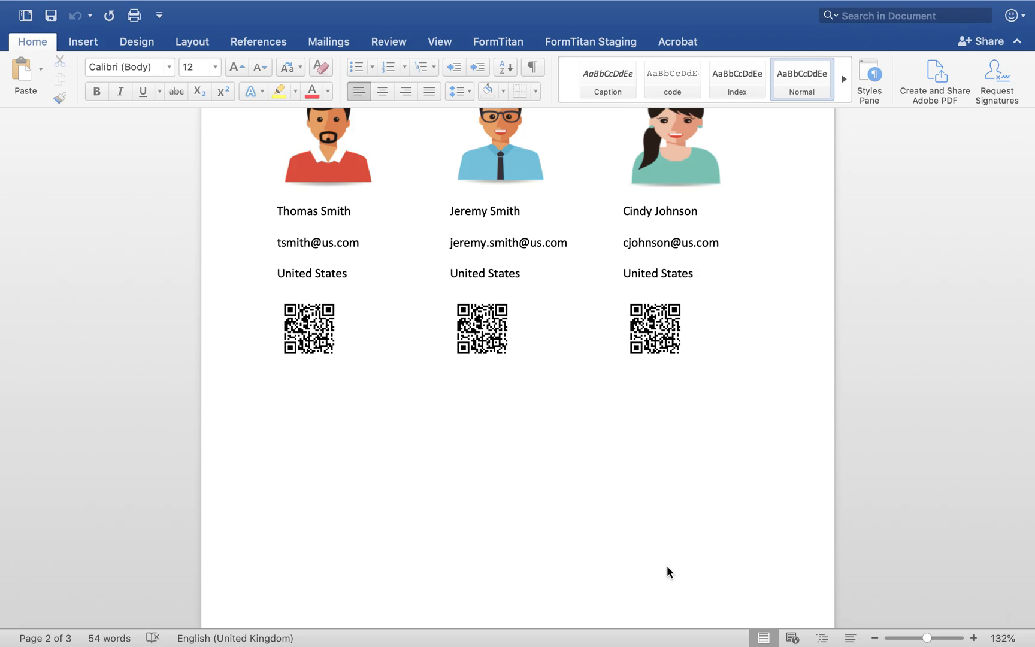
{"action": "scroll", "coordinate": [668, 566], "scroll_direction": "up", "scroll_amount": 15}
{"action": "scroll", "coordinate": [665, 590], "scroll_direction": "up", "scroll_amount": 5}
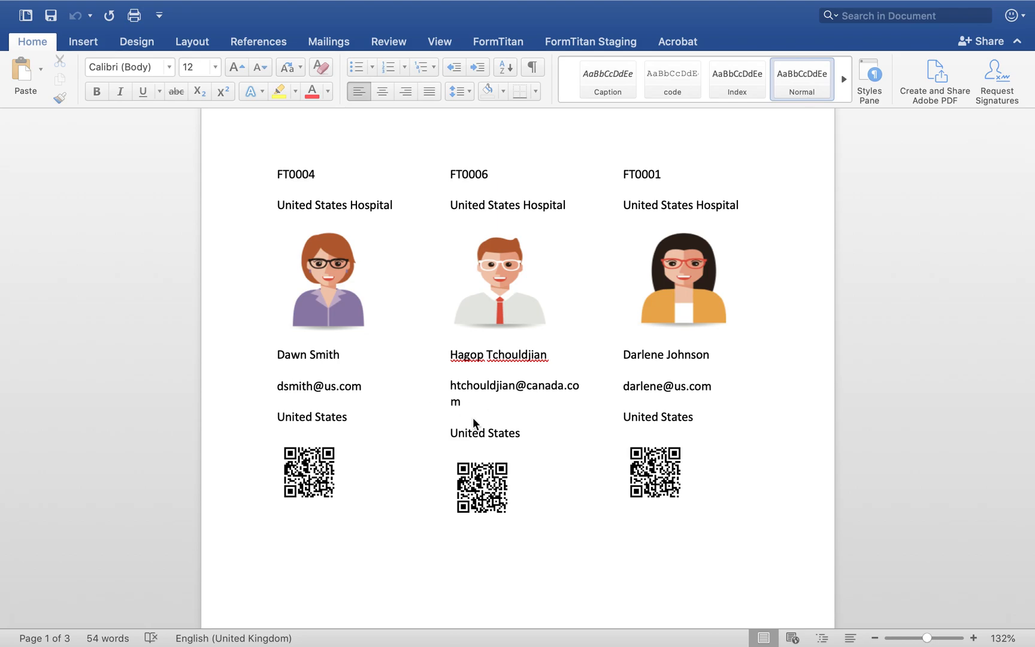
{"action": "scroll", "coordinate": [471, 423], "scroll_direction": "down", "scroll_amount": 10}
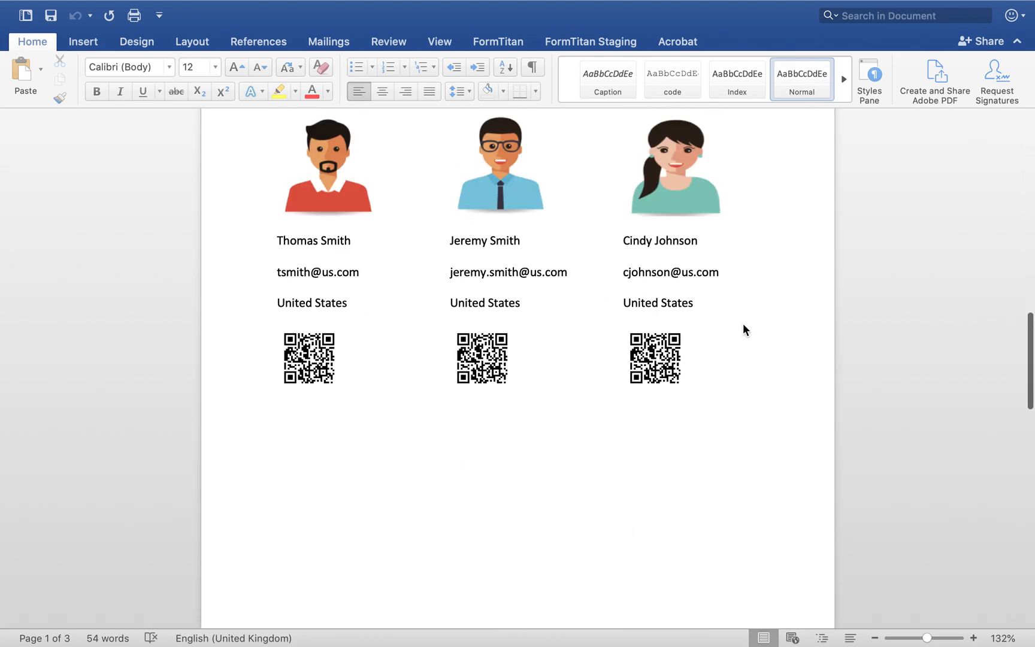
Step: Compare the contact blocks on the first and second pages of the preview to check the automatic page breaks
{"action": "scroll", "coordinate": [723, 423], "scroll_direction": "up", "scroll_amount": 5}
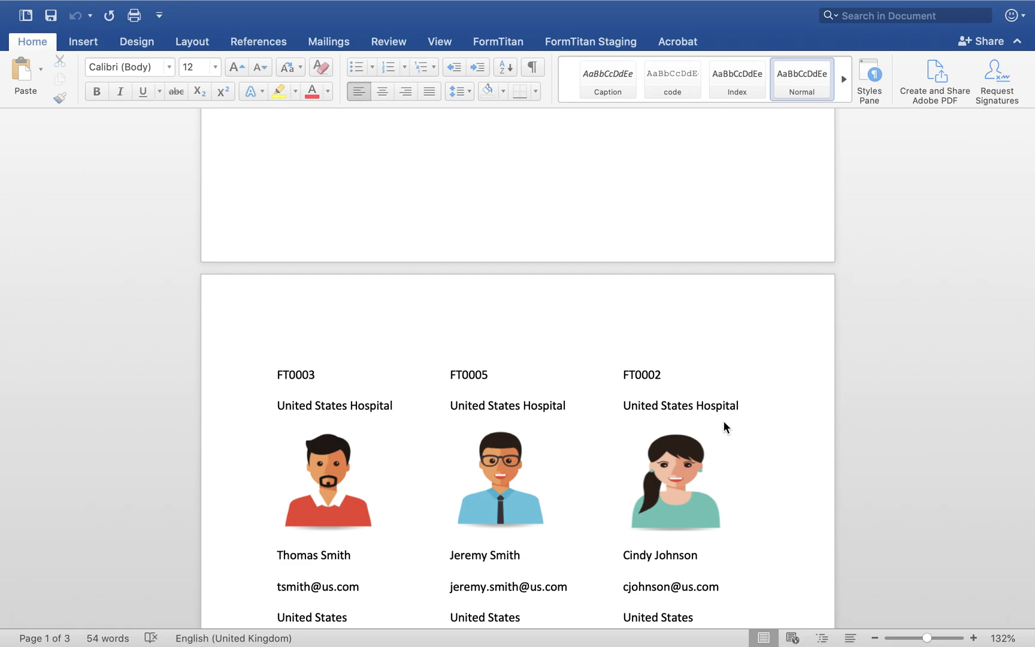
{"action": "scroll", "coordinate": [724, 422], "scroll_direction": "up", "scroll_amount": 5}
{"action": "scroll", "coordinate": [723, 421], "scroll_direction": "up", "scroll_amount": 5}
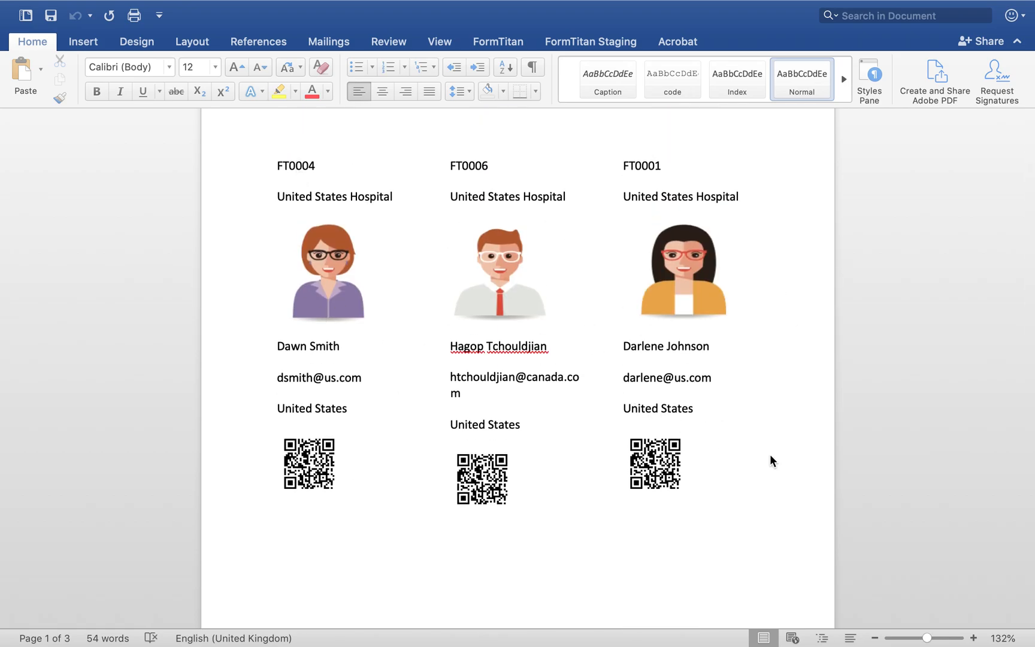
{"action": "scroll", "coordinate": [769, 453], "scroll_direction": "down", "scroll_amount": 10}
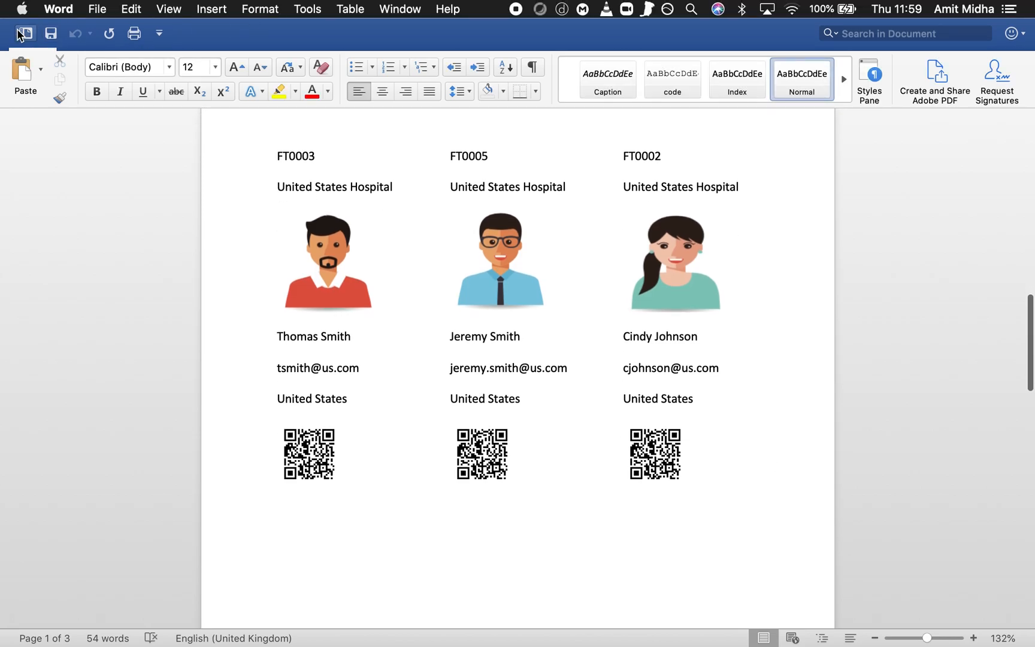
Step: Return to the template, review the Multi-column and Auto page-break options in the Contact section's settings, and save the settings
{"action": "key", "text": "ctrl+Left"}
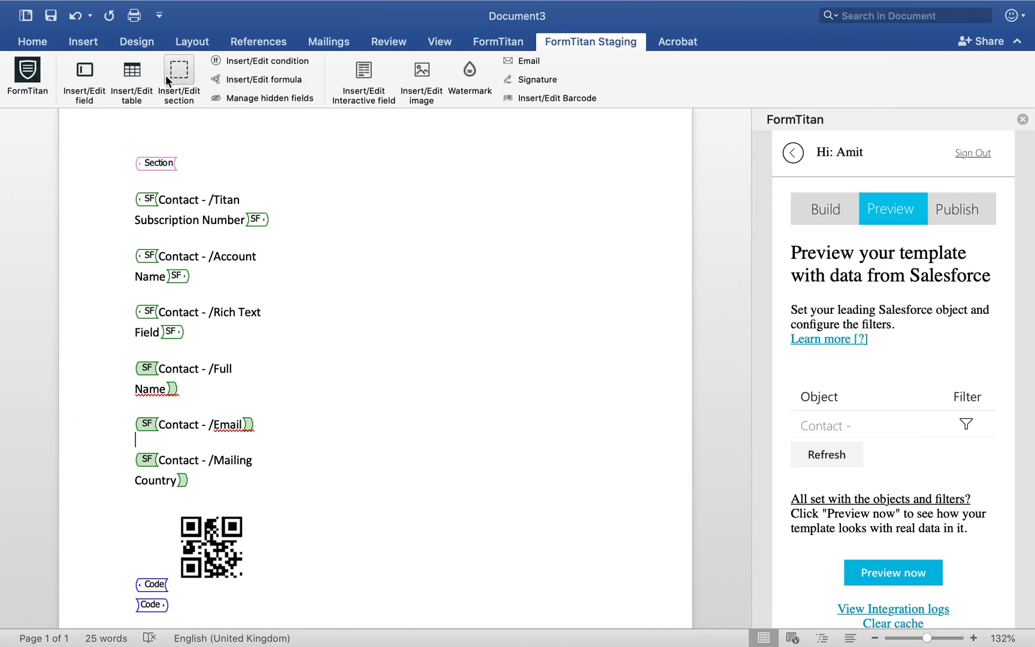
{"action": "left_click", "coordinate": [179, 75]}
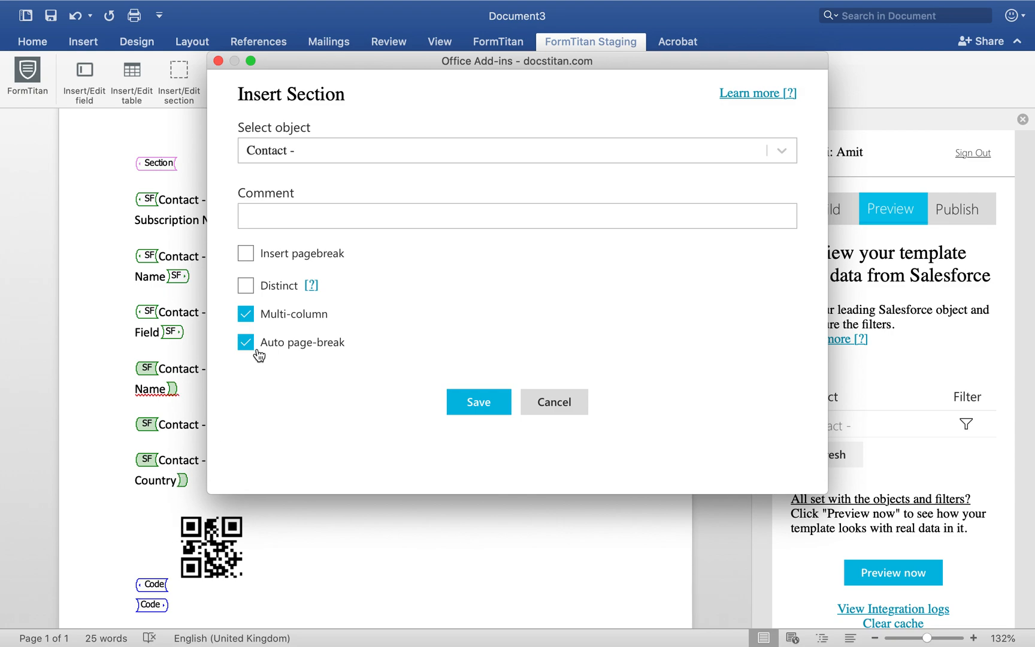
{"action": "left_click", "coordinate": [497, 404]}
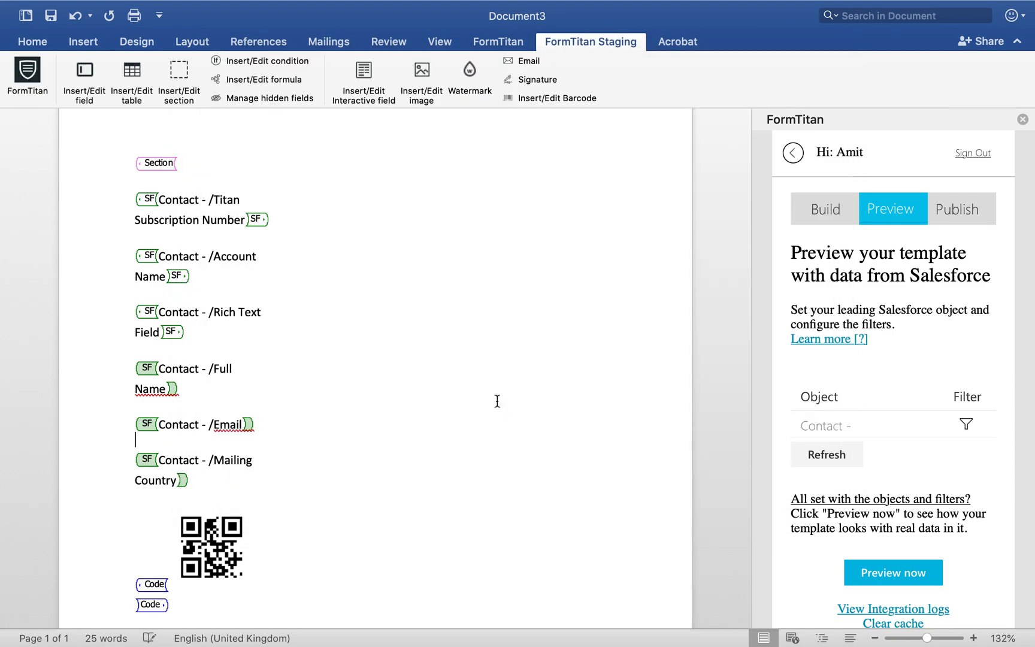